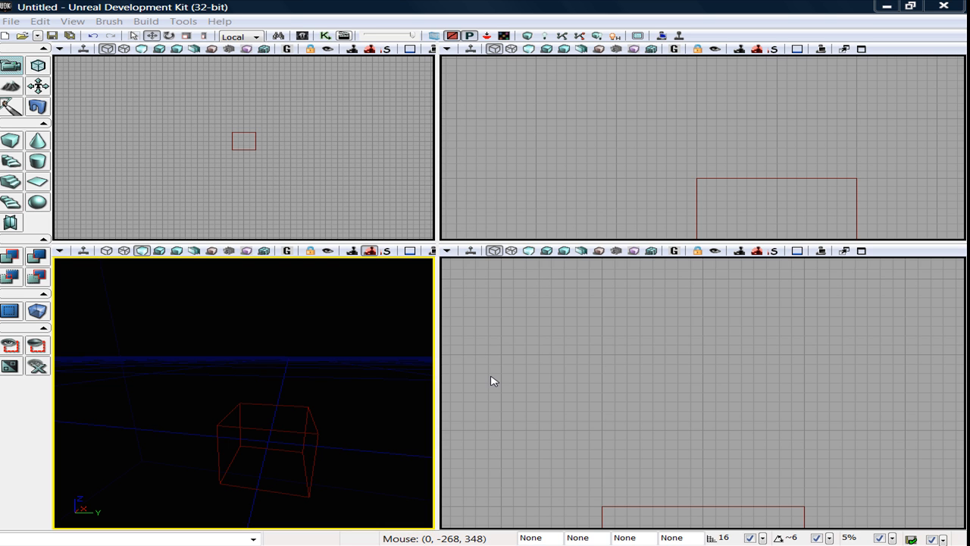
# Build a 1280 × 1280 × 50 cube brush and add it to the level as a solid floor
pyautogui.rightClick(11, 143)
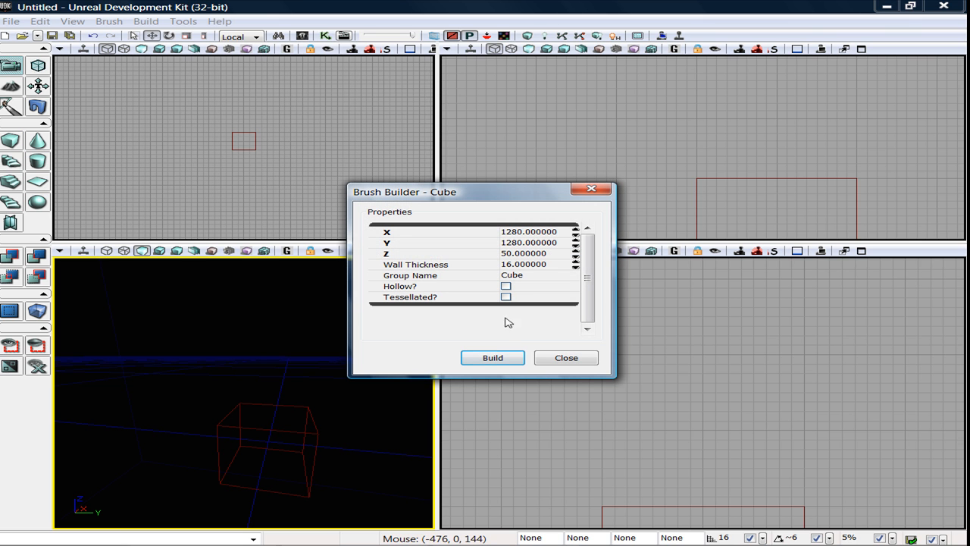
pyautogui.click(491, 359)
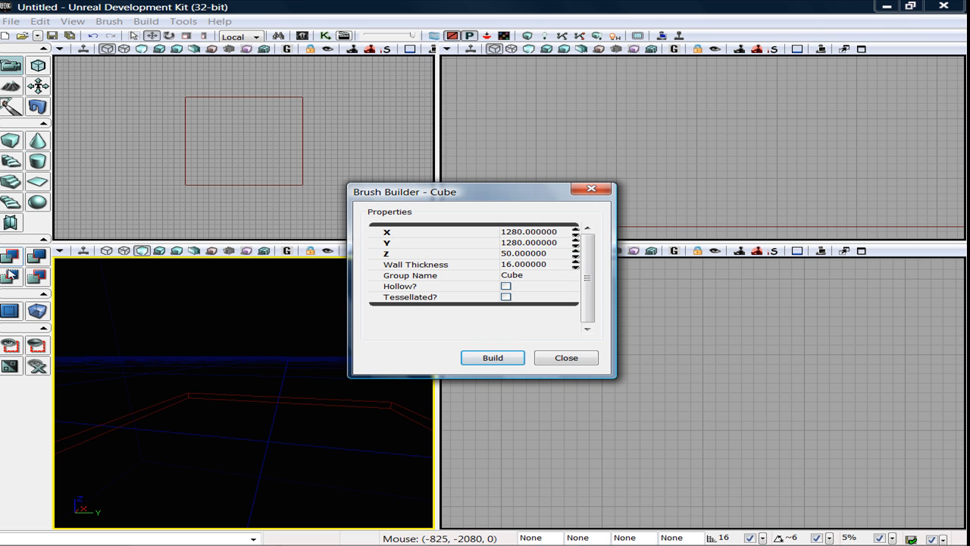
pyautogui.click(567, 358)
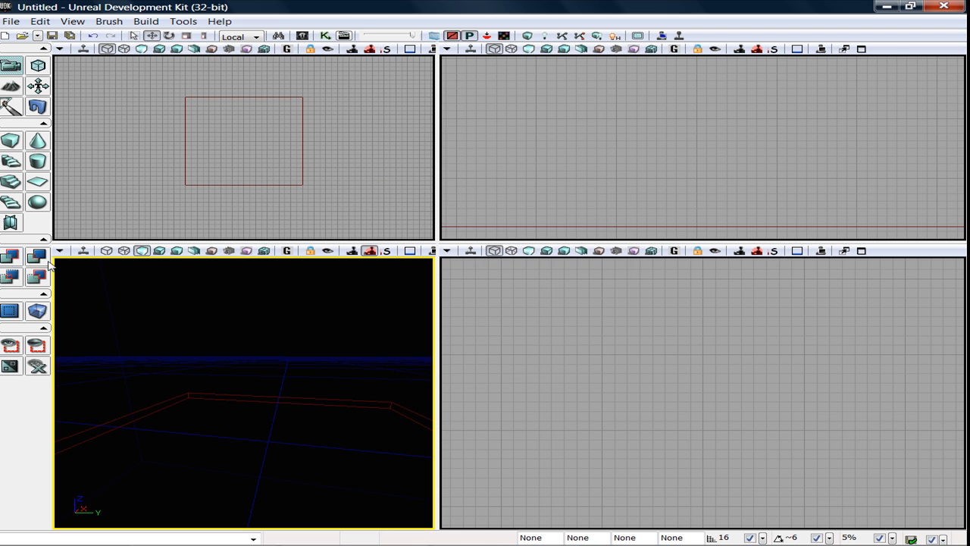
pyautogui.click(10, 258)
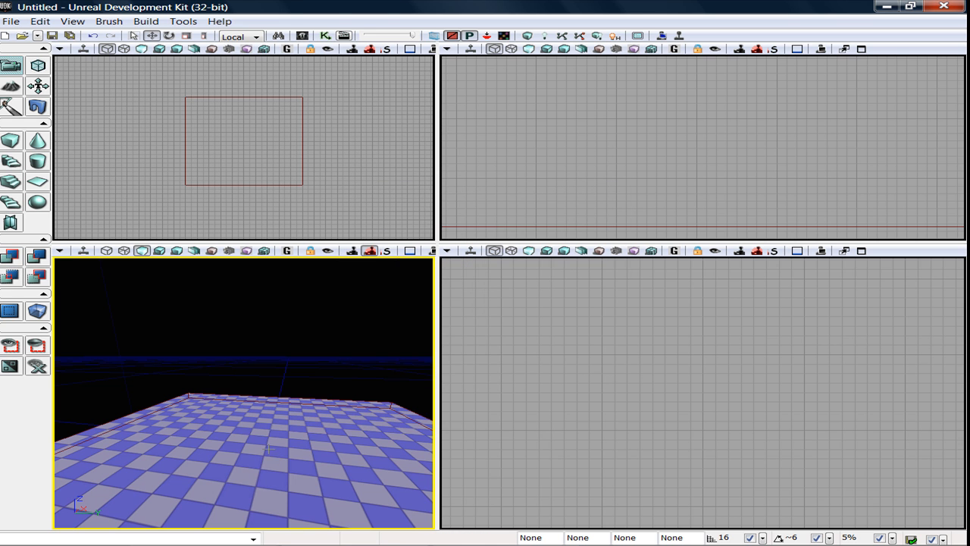
# Add a PlayerStart actor near the middle of the floor
pyautogui.rightClick(268, 449)
pyautogui.moveTo(345, 395)
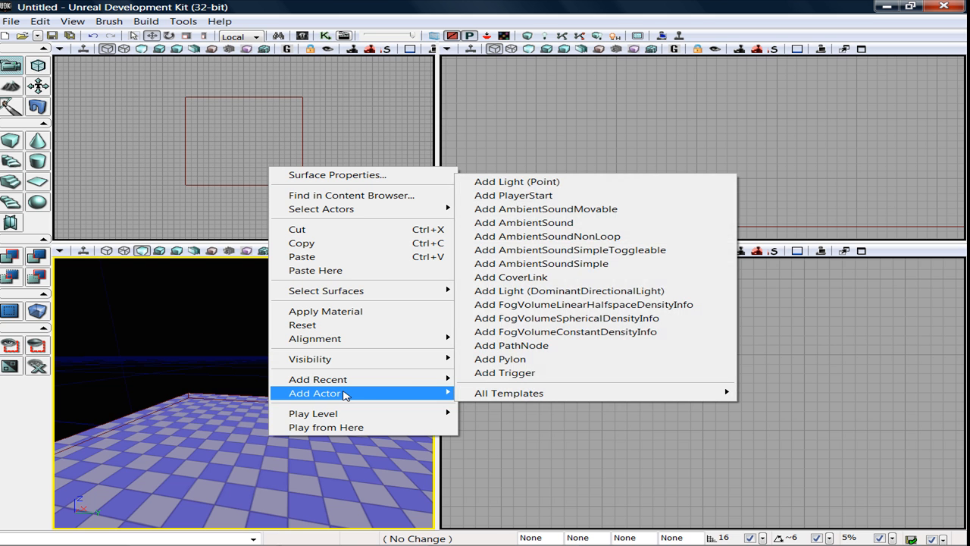
pyautogui.click(519, 195)
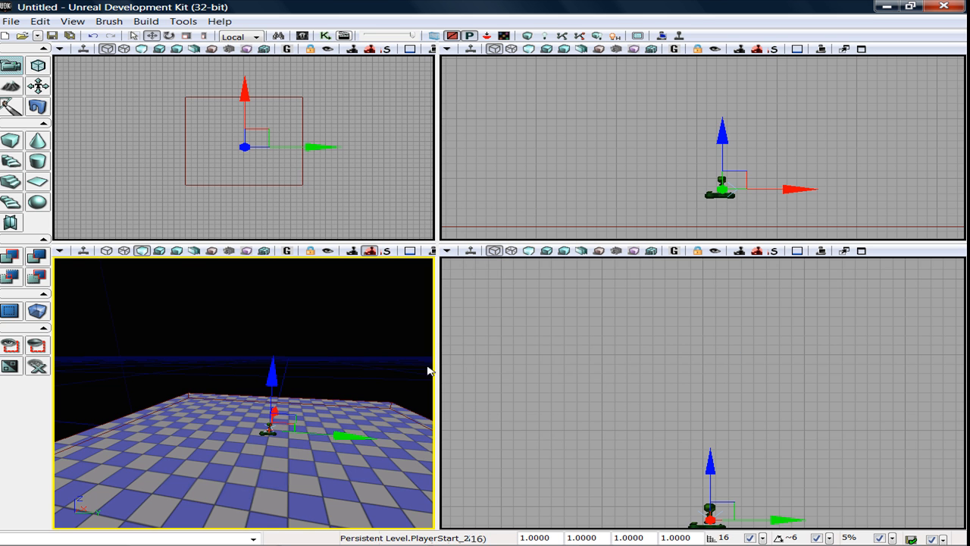
# Add a point light beside the PlayerStart and raise it above the floor
pyautogui.rightClick(226, 442)
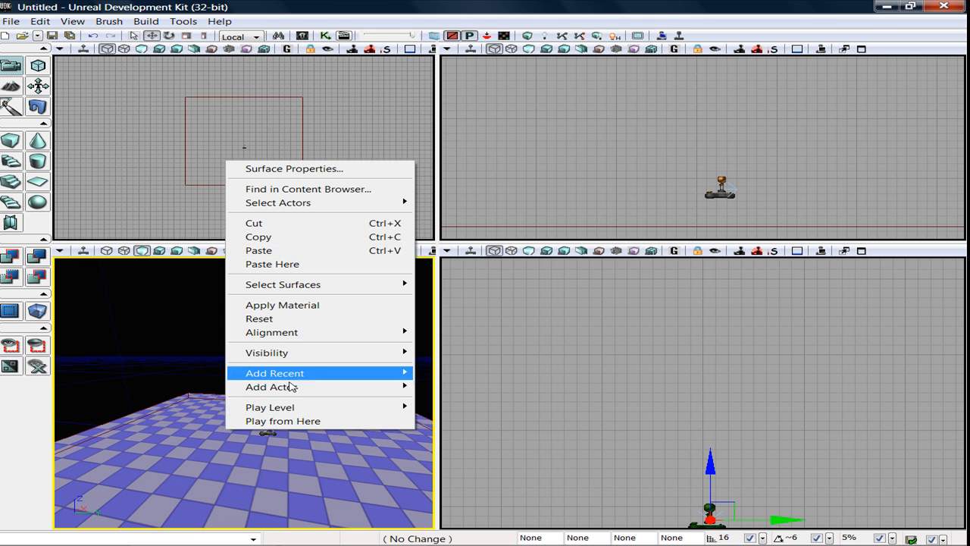
pyautogui.moveTo(292, 390)
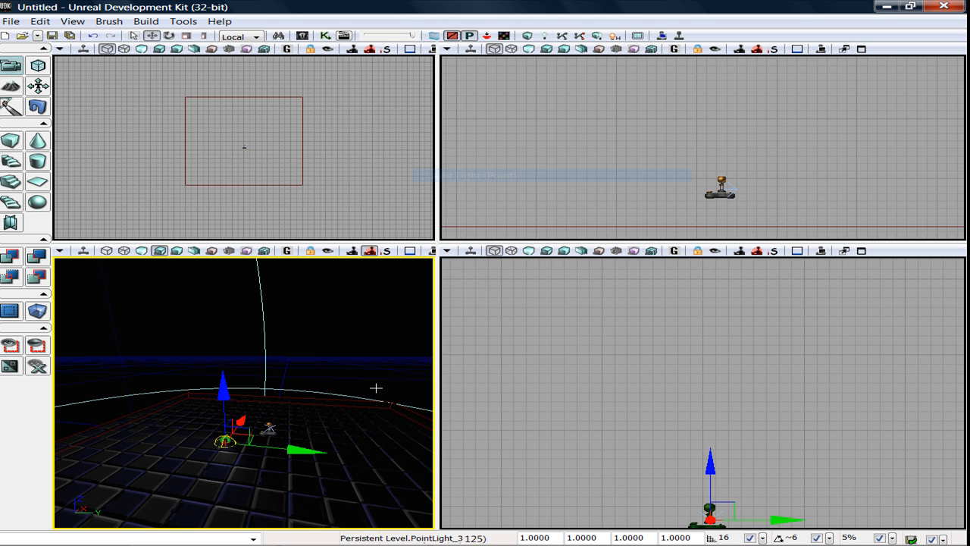
pyautogui.click(516, 176)
pyautogui.moveTo(221, 415); pyautogui.dragTo(221, 373)
# Convert the point light to toggleable and move it along the Y axis closer to the PlayerStart
pyautogui.rightClick(221, 389)
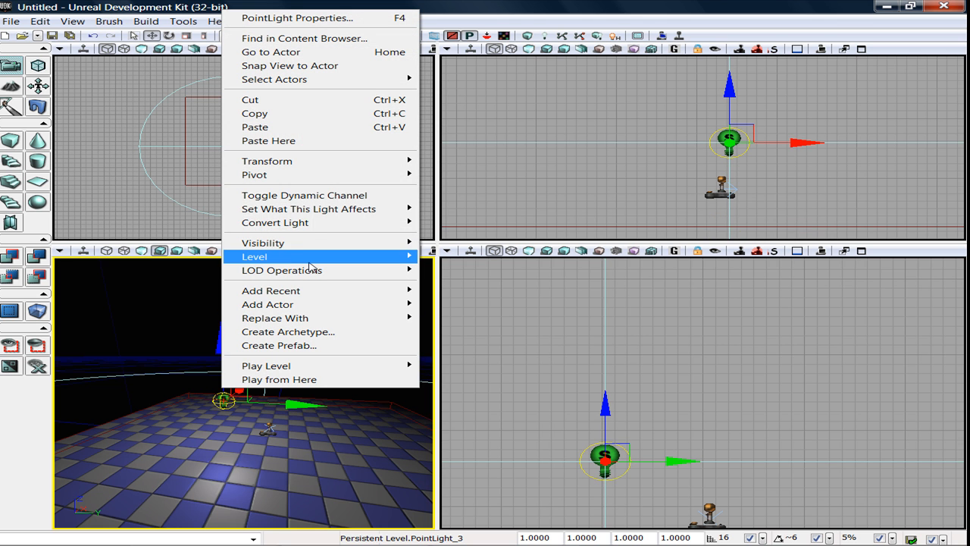
pyautogui.moveTo(298, 226)
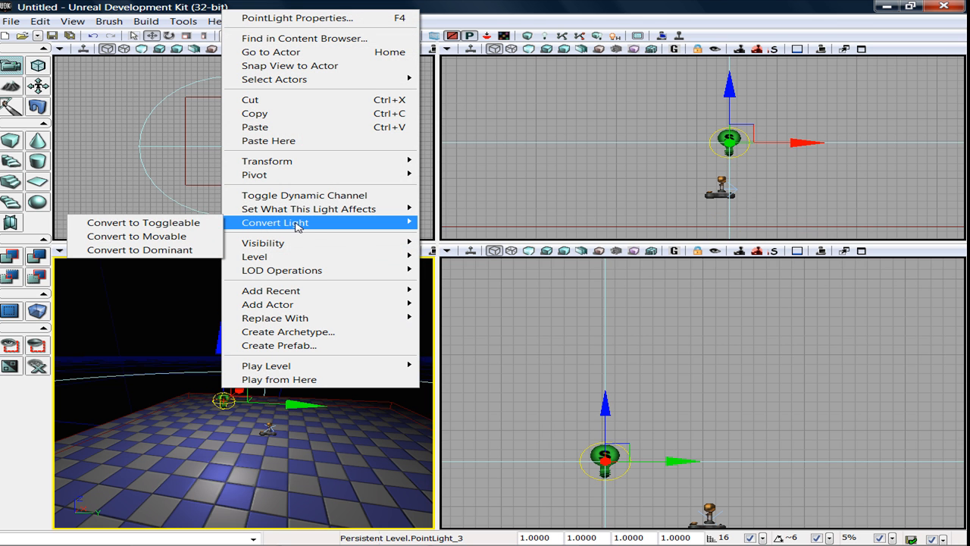
pyautogui.click(175, 226)
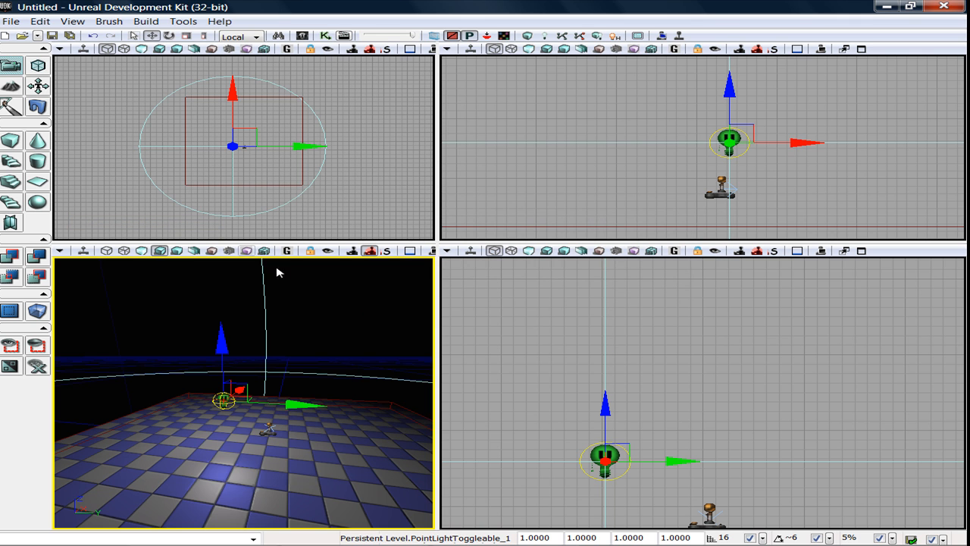
pyautogui.moveTo(303, 405); pyautogui.dragTo(338, 406)
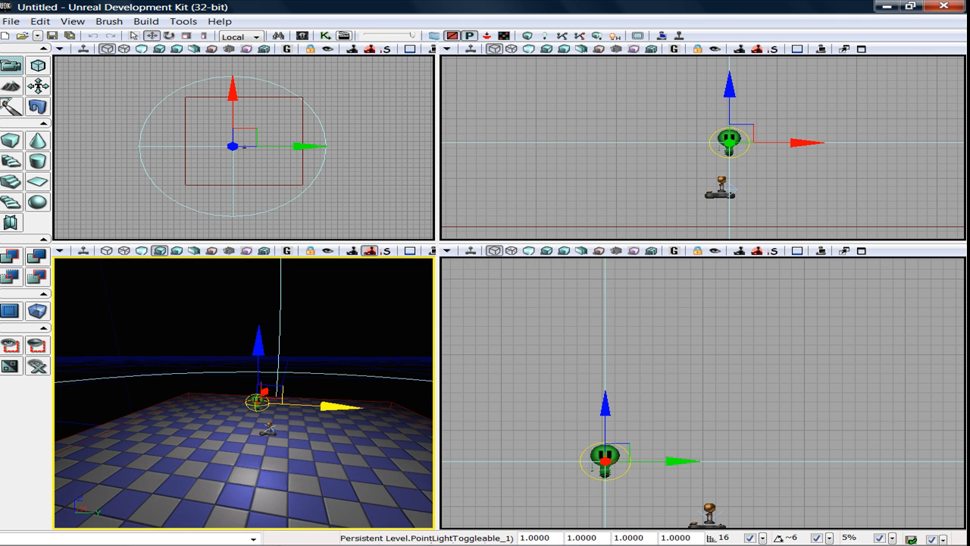
# Deselect the light and add a Trigger actor on the floor on the positive Y side of the PlayerStart
pyautogui.click(343, 483)
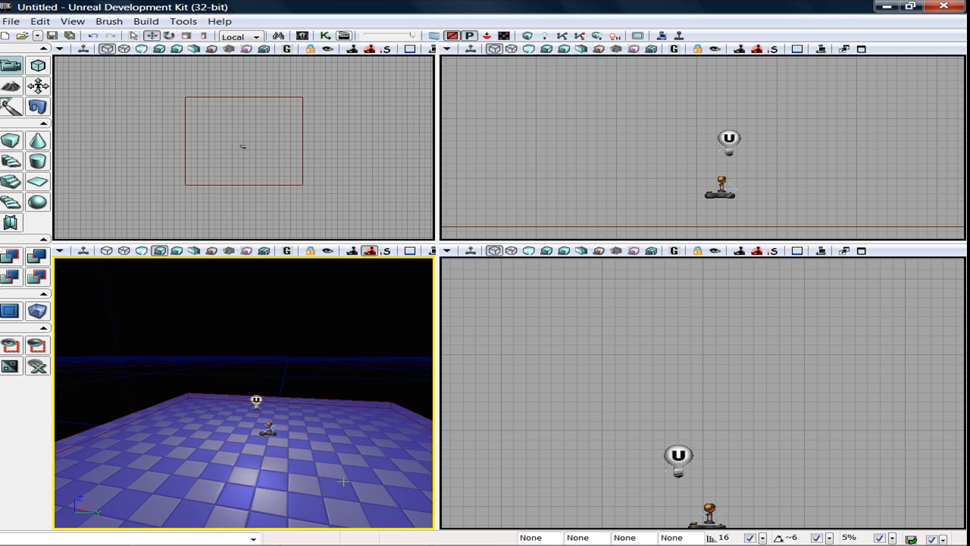
pyautogui.click(343, 480)
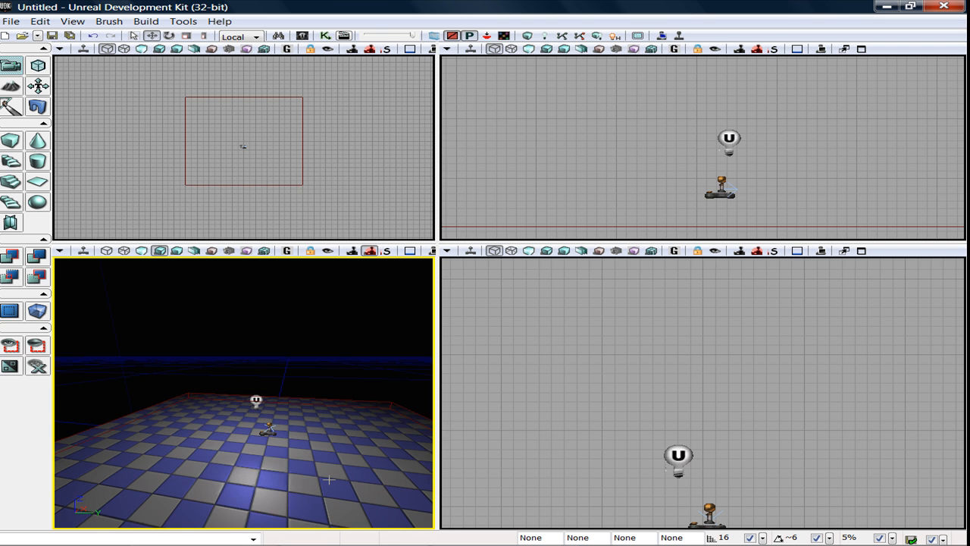
pyautogui.rightClick(329, 480)
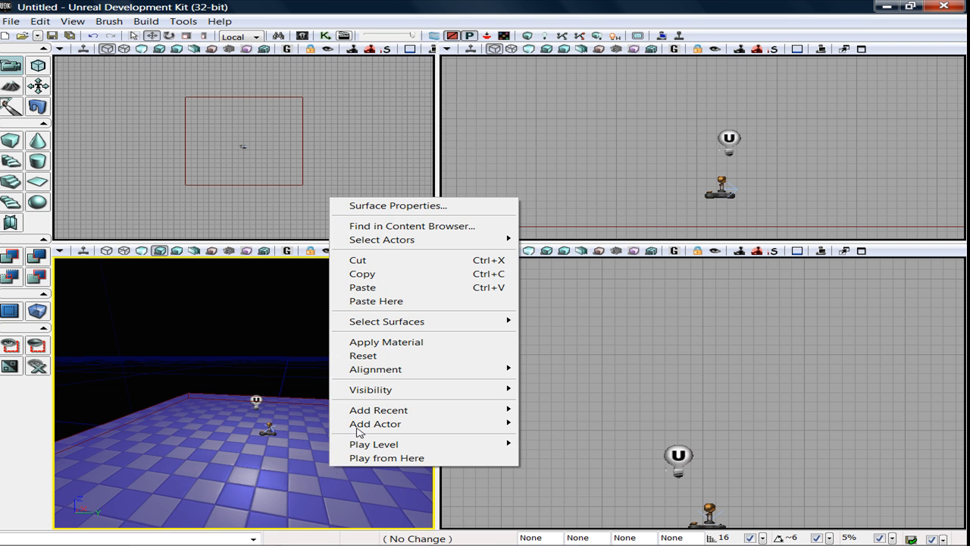
pyautogui.moveTo(365, 426)
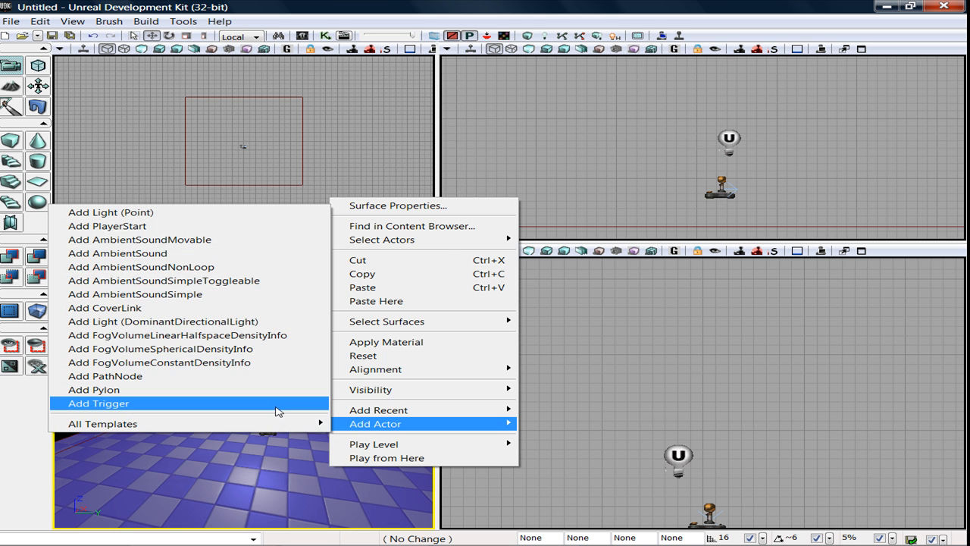
pyautogui.click(276, 411)
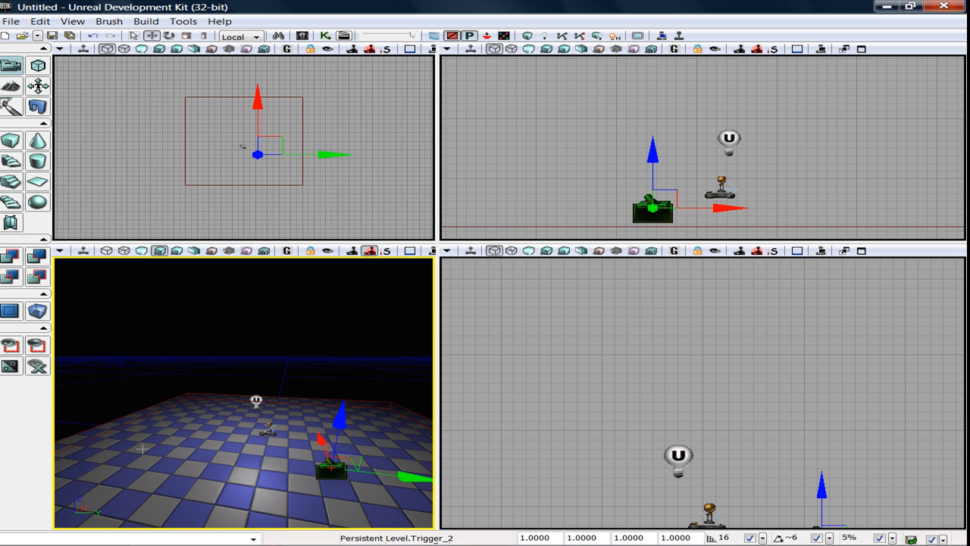
# Add a second Trigger actor on the floor on the negative Y side of the PlayerStart
pyautogui.click(143, 449)
pyautogui.rightClick(142, 452)
pyautogui.moveTo(192, 396)
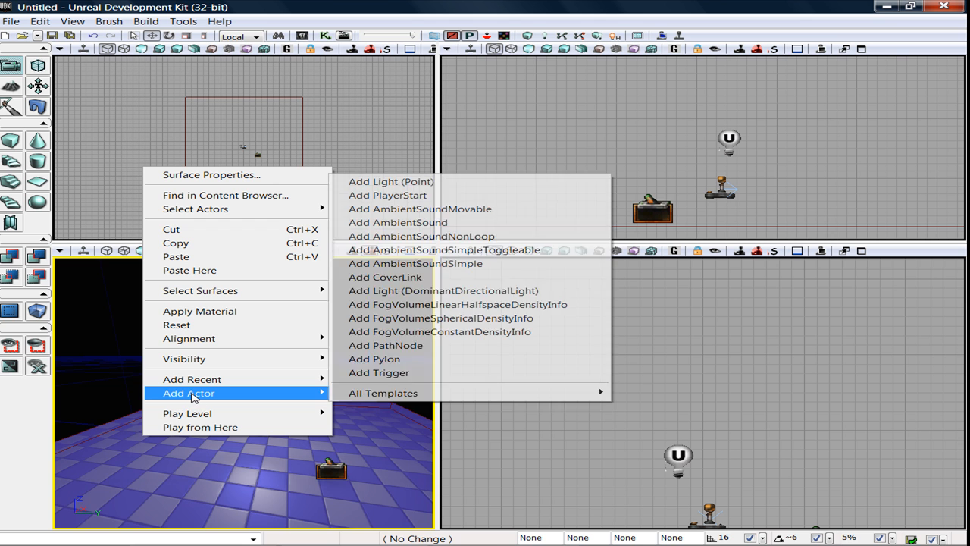
pyautogui.click(396, 373)
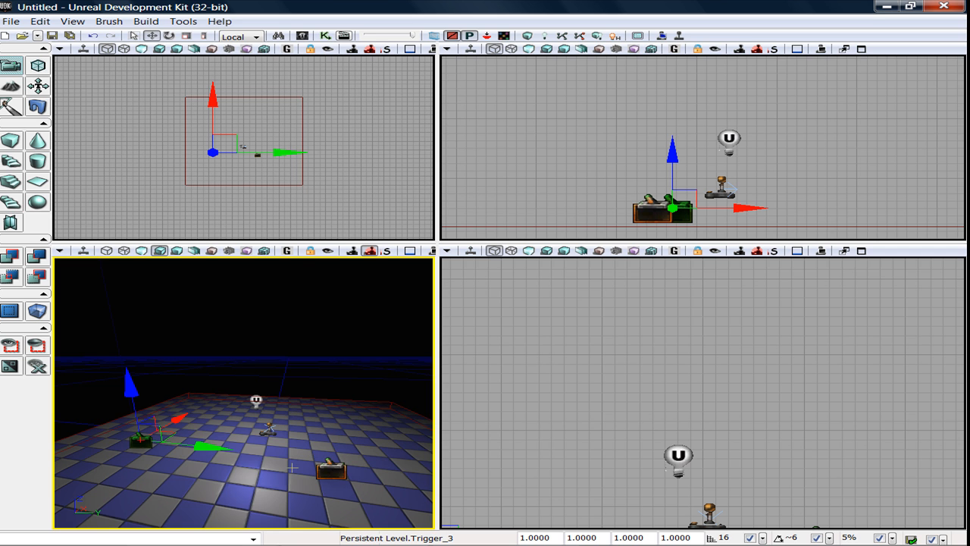
pyautogui.click(333, 470)
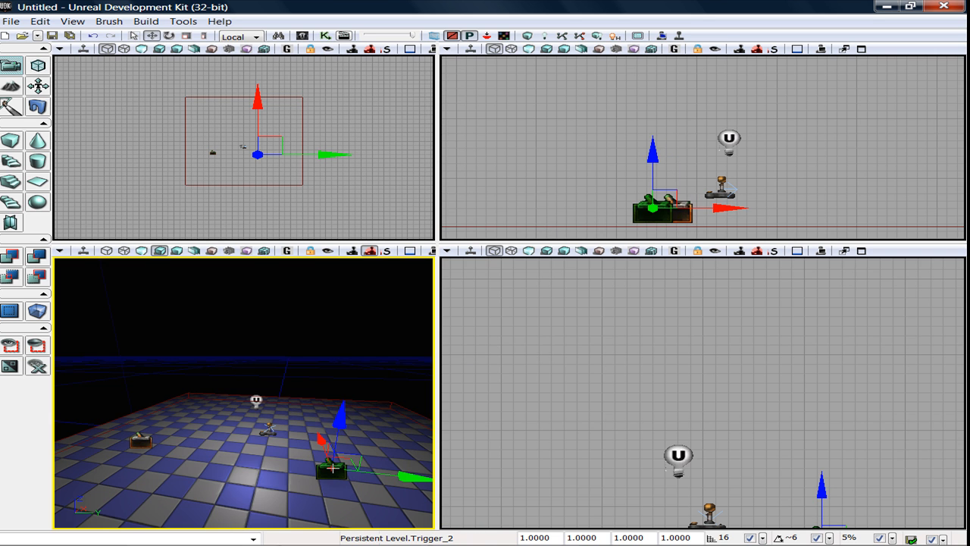
pyautogui.click(649, 176)
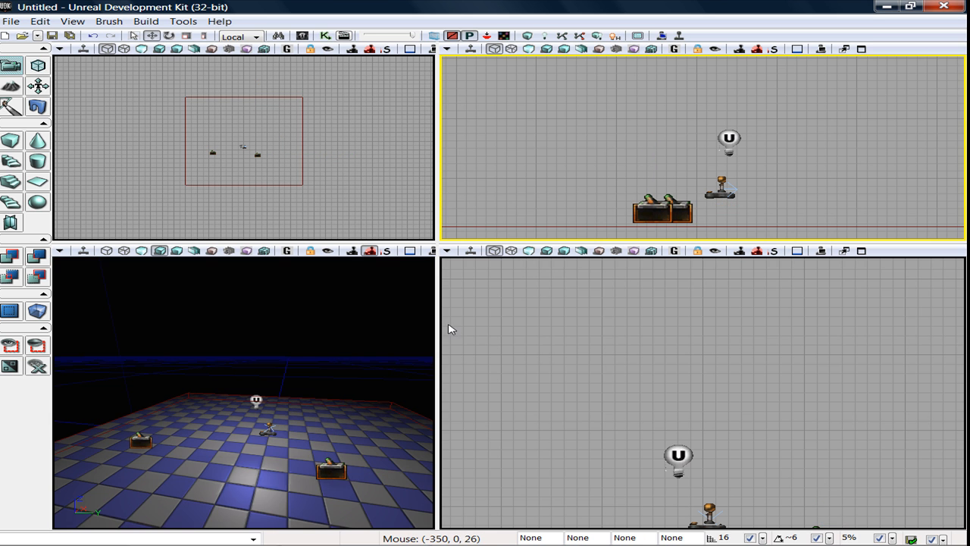
# Add another point light on the floor just behind the first trigger
pyautogui.click(335, 439)
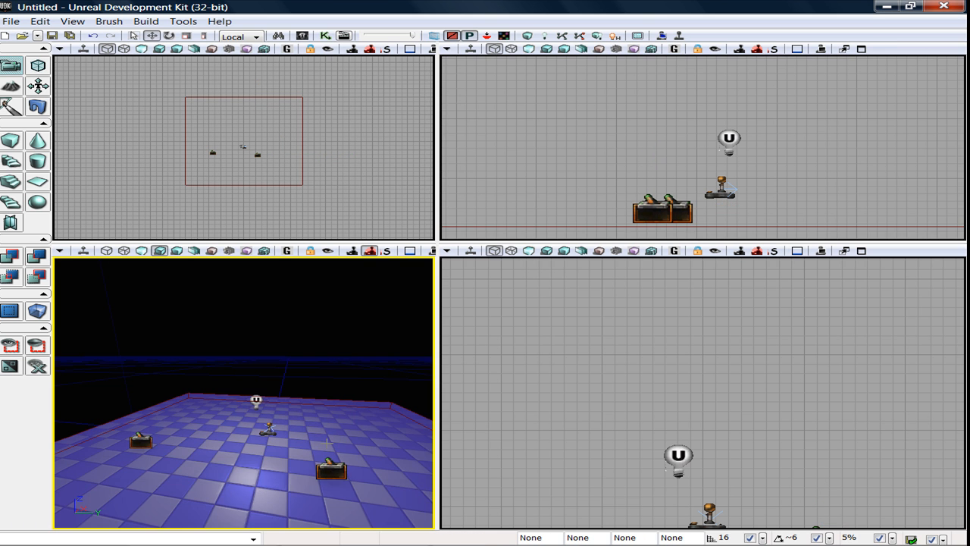
pyautogui.rightClick(331, 442)
pyautogui.moveTo(505, 389)
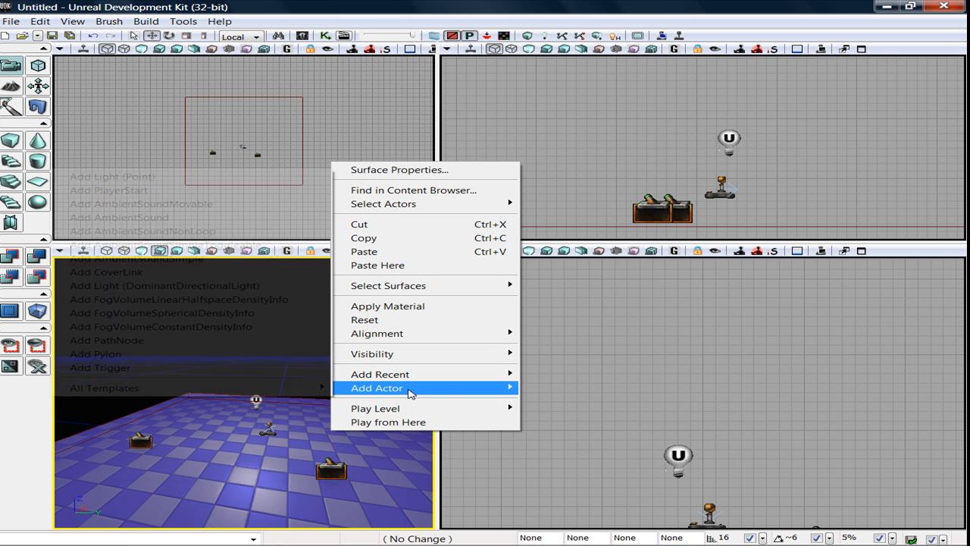
pyautogui.click(271, 176)
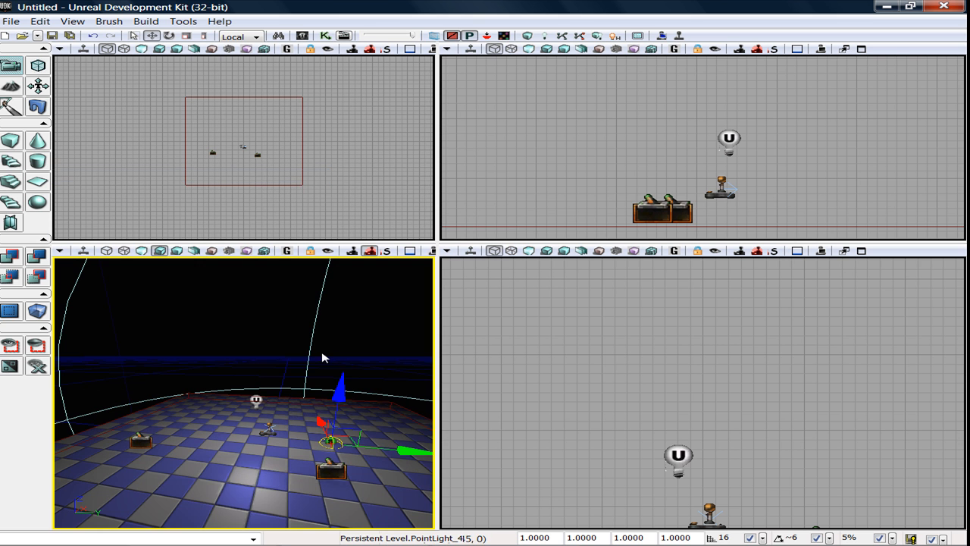
# Move the new point light above the floor beside the trigger and scale down its radius to cover only the nearby area
pyautogui.moveTo(320, 422); pyautogui.dragTo(362, 392)
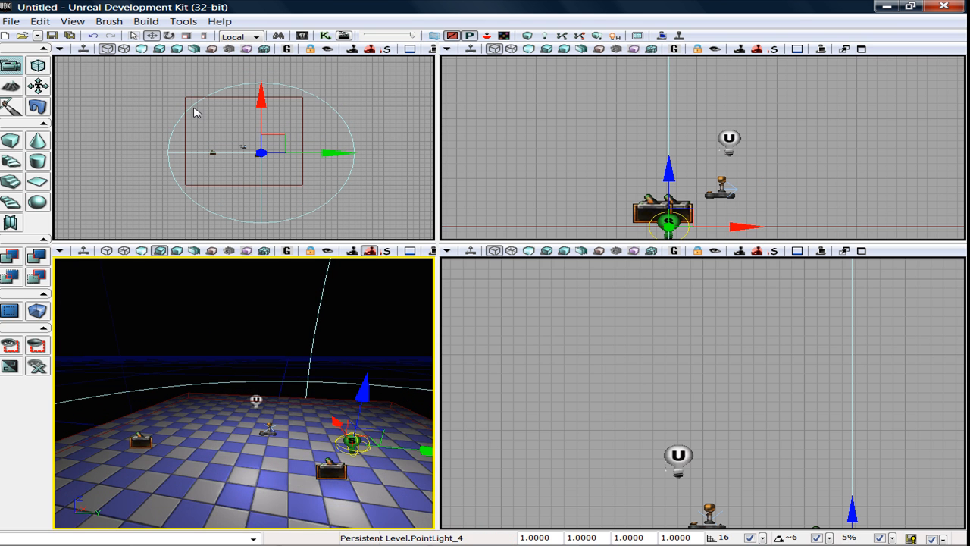
pyautogui.click(187, 37)
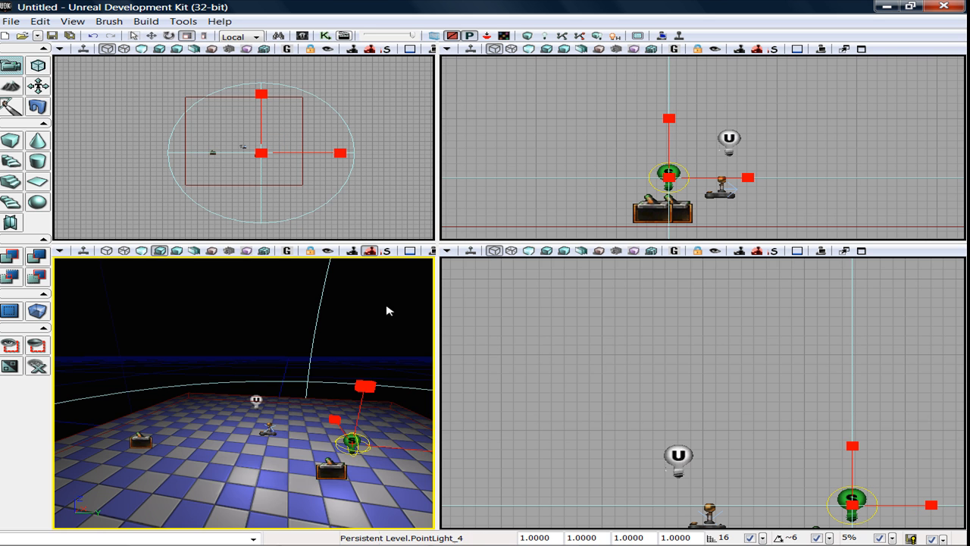
pyautogui.moveTo(366, 387)
pyautogui.mouseDown()
pyautogui.moveTo(358, 483)
pyautogui.moveTo(367, 387)
pyautogui.mouseUp()
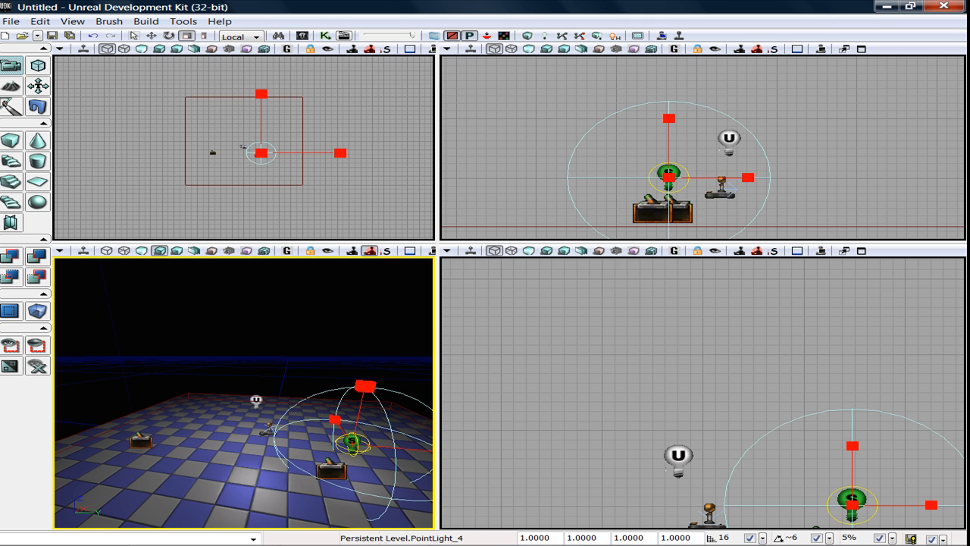
# Select the toggleable light, open Kismet and create a new object variable using PointLightToggleable_1
pyautogui.click(257, 400)
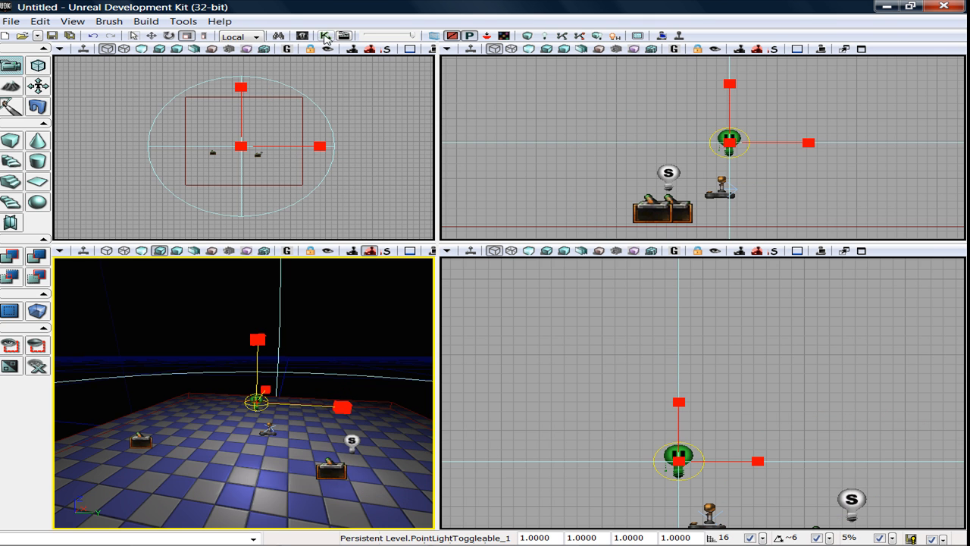
pyautogui.click(325, 36)
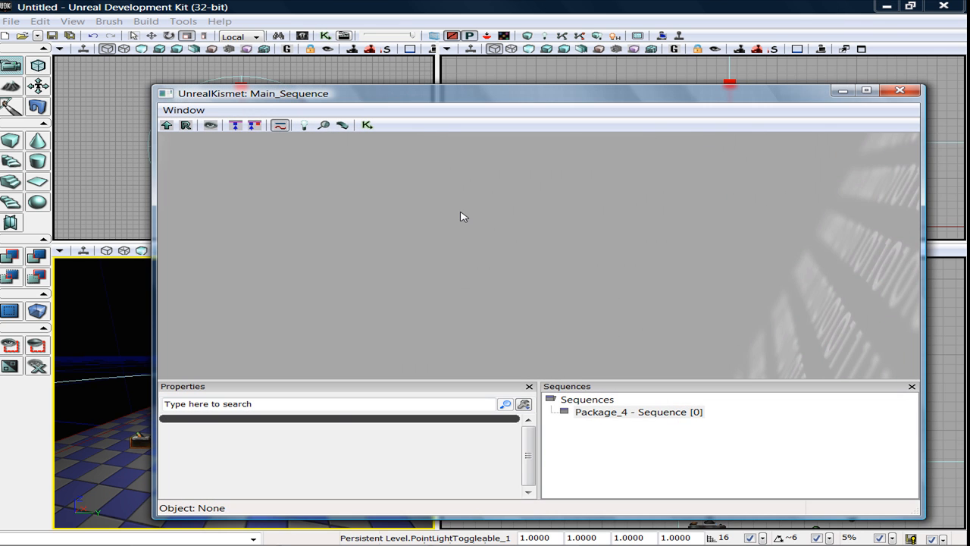
pyautogui.rightClick(355, 203)
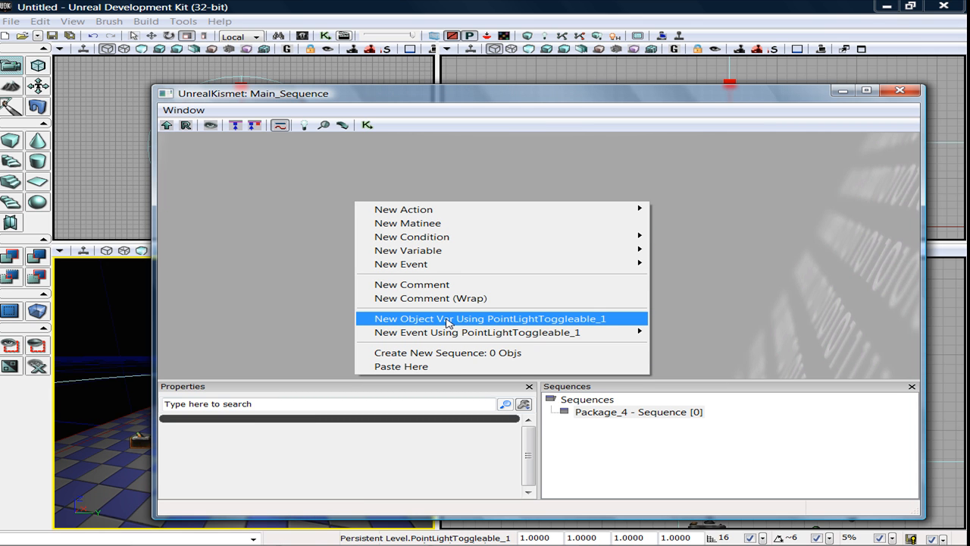
pyautogui.click(448, 324)
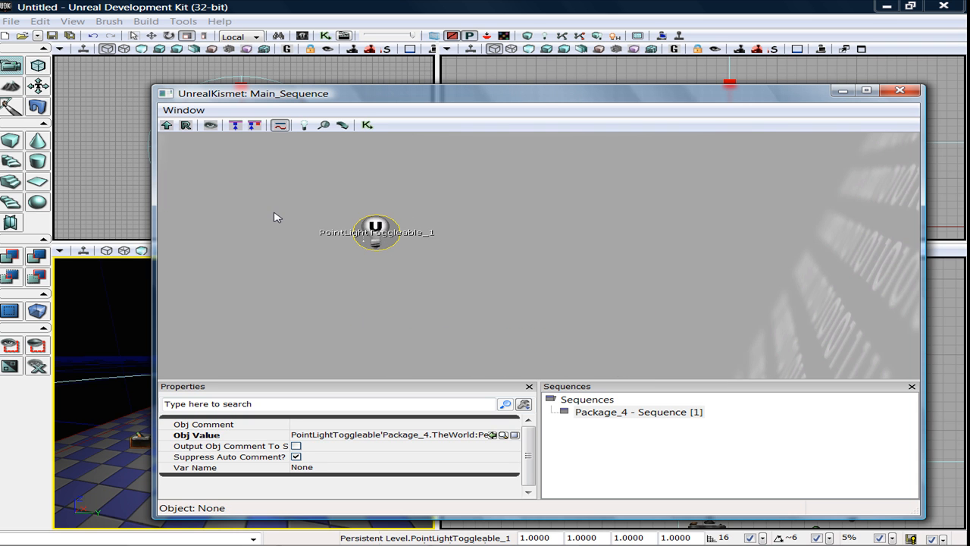
# Move the Kismet window clear of the perspective view and create a Touch event using Trigger_2, the trigger beside the static point light
pyautogui.moveTo(538, 92); pyautogui.dragTo(643, 72)
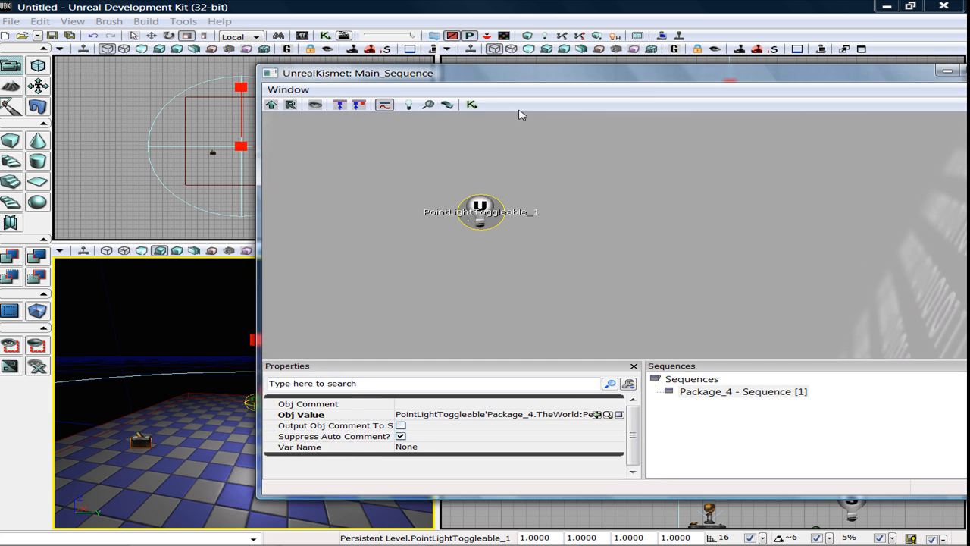
pyautogui.moveTo(259, 349); pyautogui.dragTo(468, 316)
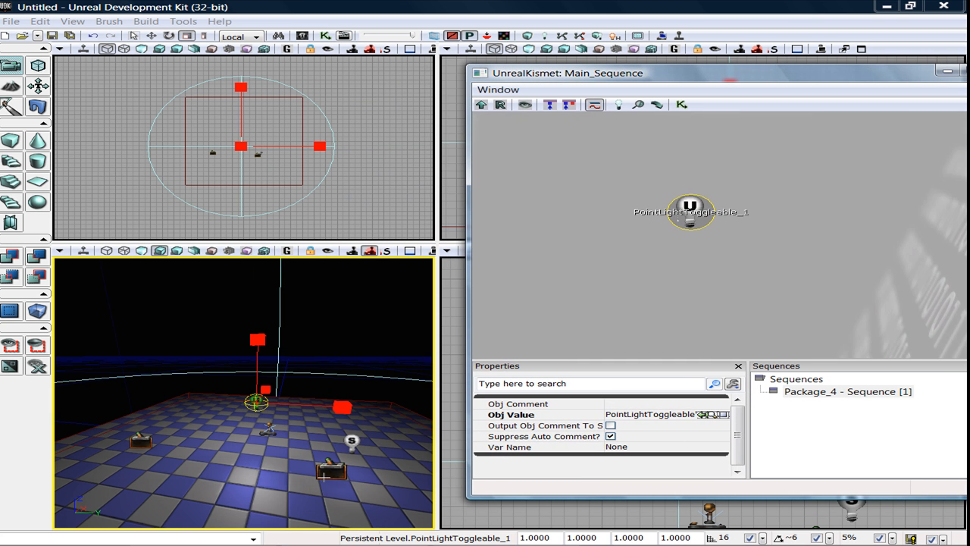
pyautogui.click(331, 469)
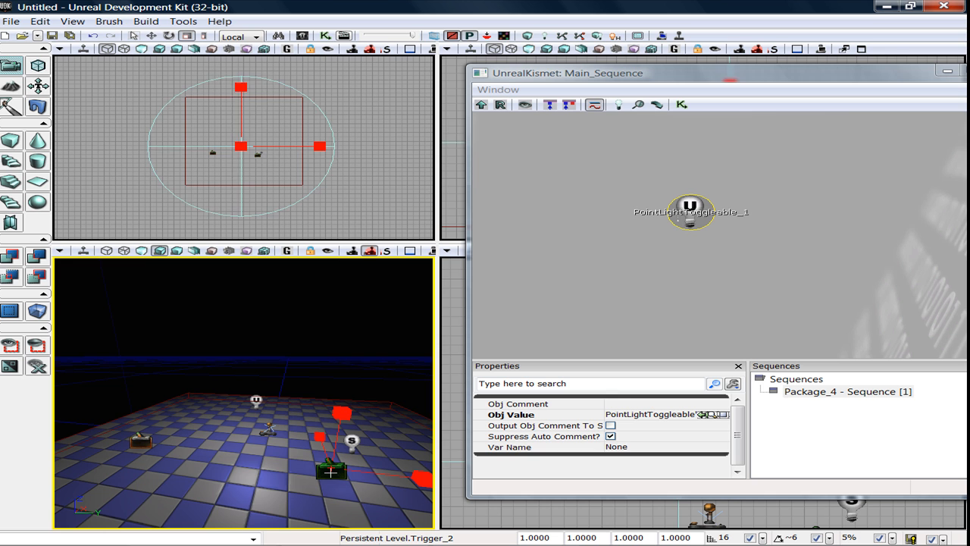
pyautogui.rightClick(537, 175)
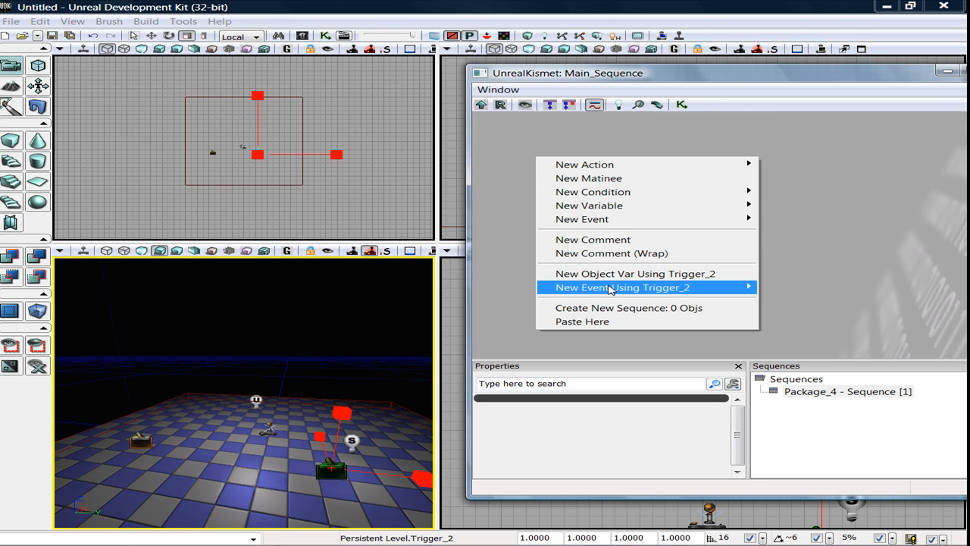
pyautogui.moveTo(610, 289)
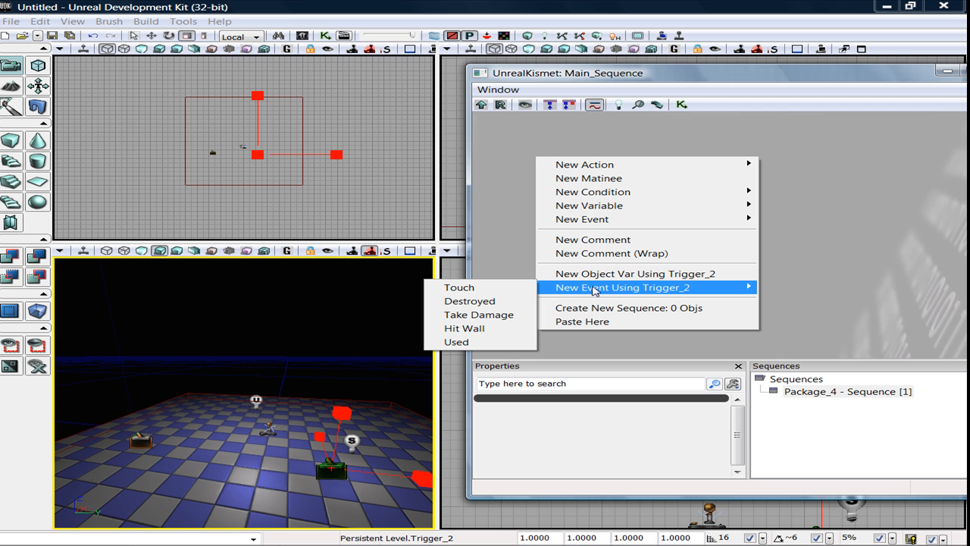
pyautogui.click(499, 293)
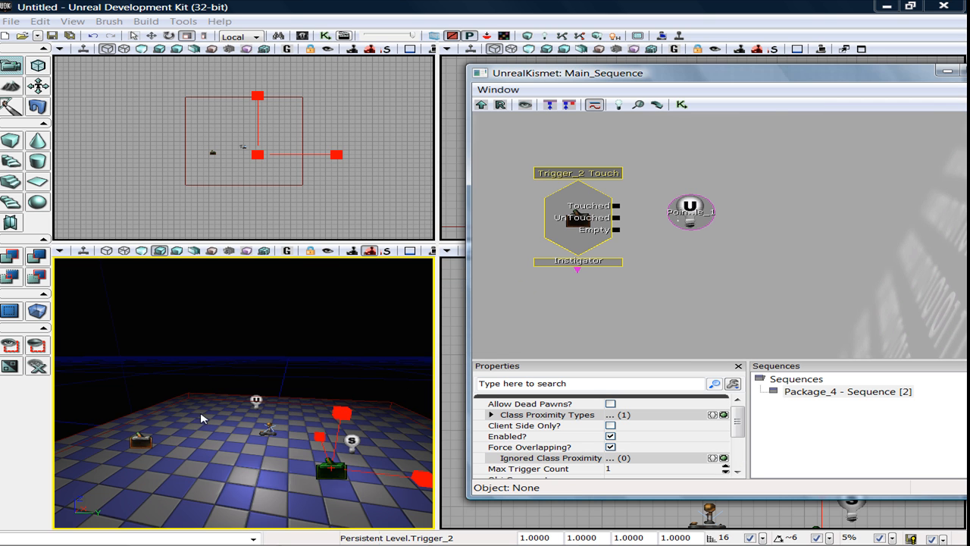
# Select the other trigger on the floor, Trigger_3, and create a Touch event for it below the first event
pyautogui.click(141, 441)
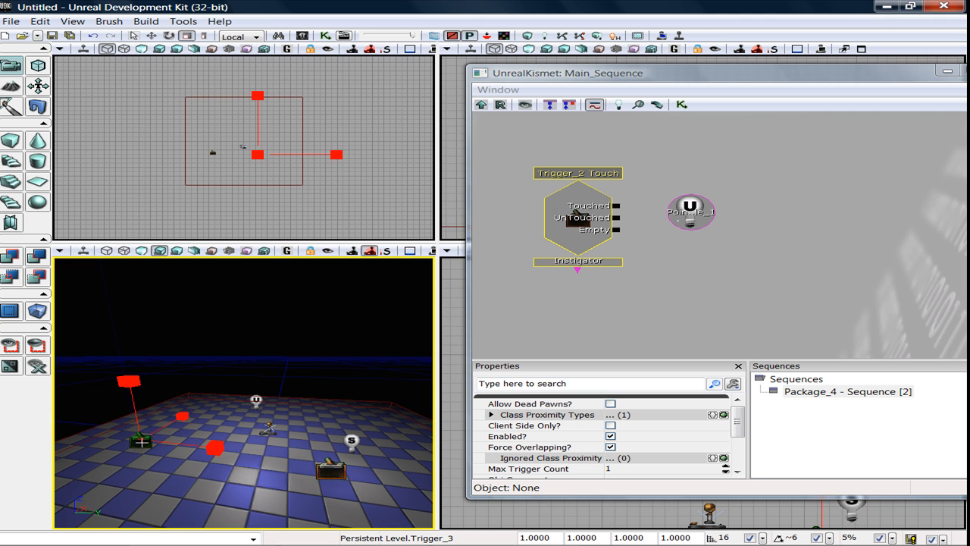
pyautogui.click(582, 318)
pyautogui.rightClick(583, 311)
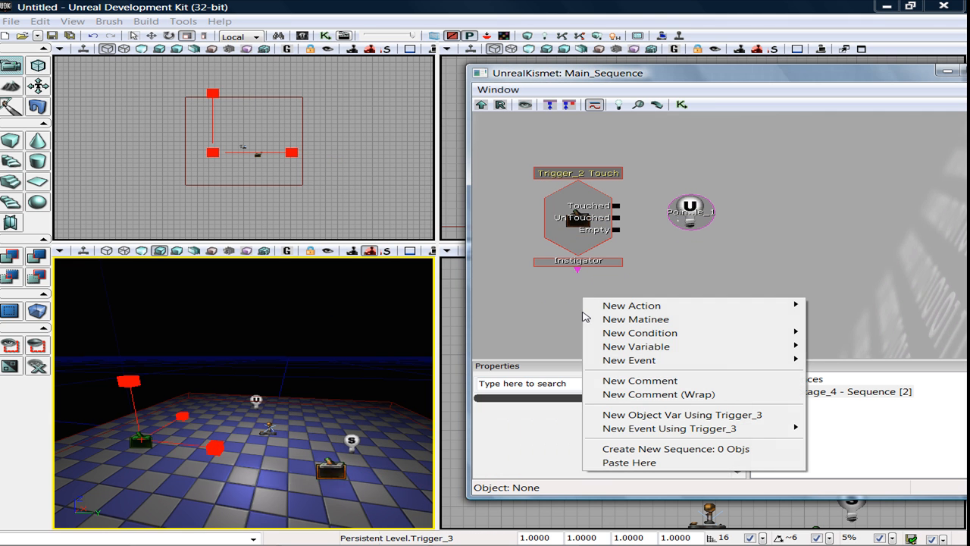
pyautogui.moveTo(691, 429)
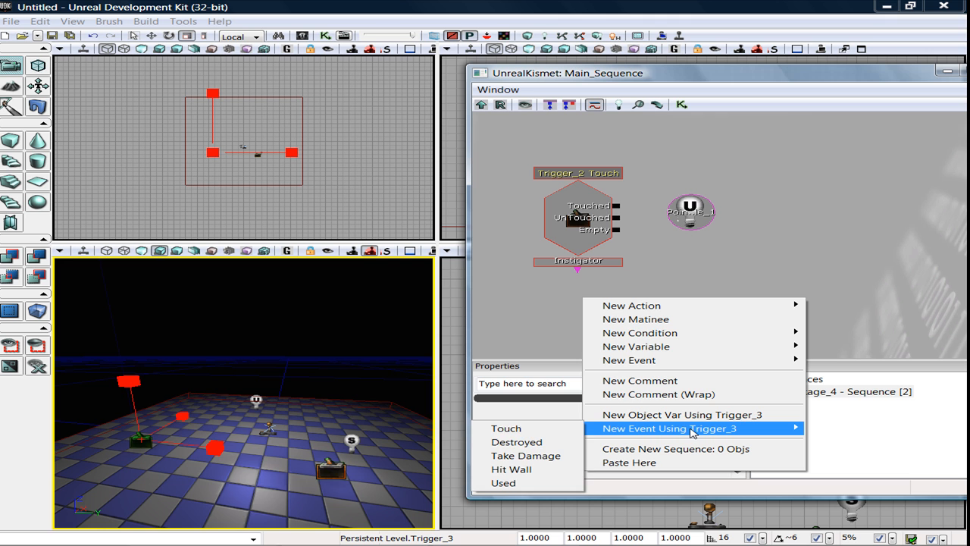
pyautogui.click(552, 429)
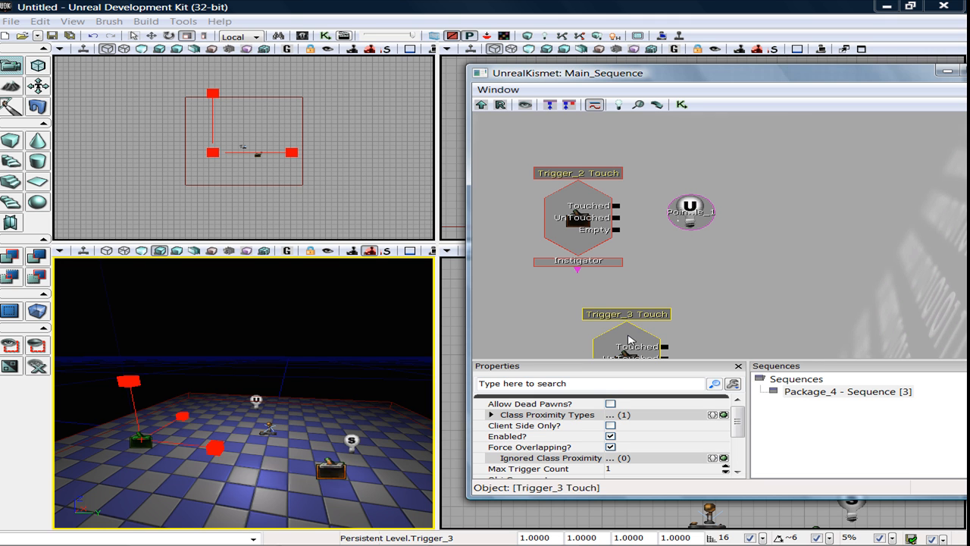
pyautogui.moveTo(627, 341); pyautogui.dragTo(664, 301)
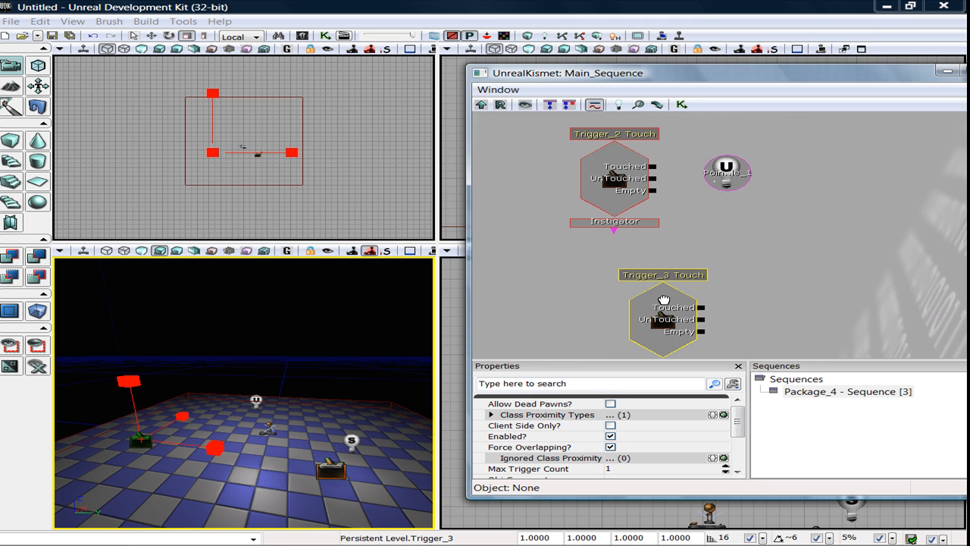
# Add a Toggle action to the Kismet sequence beside the two touch events
pyautogui.click(843, 209)
pyautogui.rightClick(843, 209)
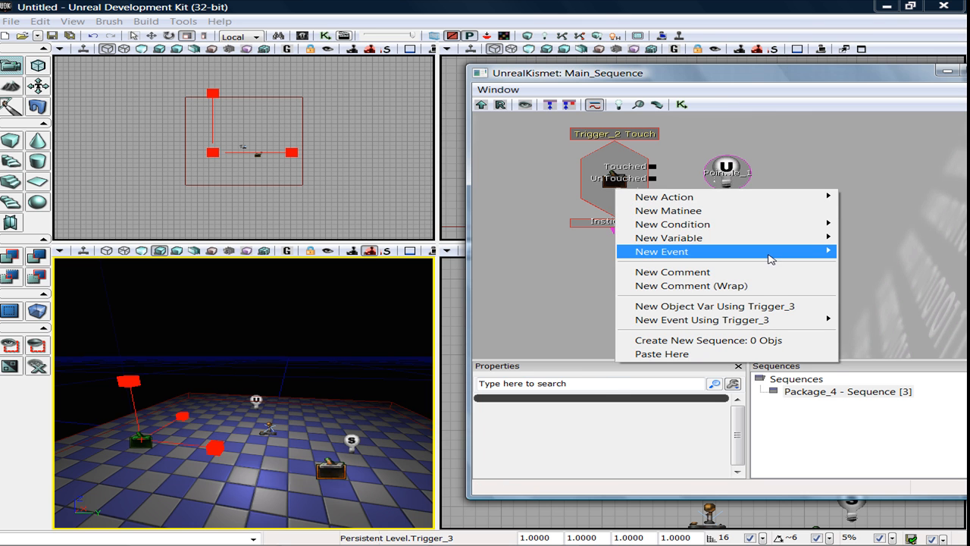
pyautogui.moveTo(768, 200)
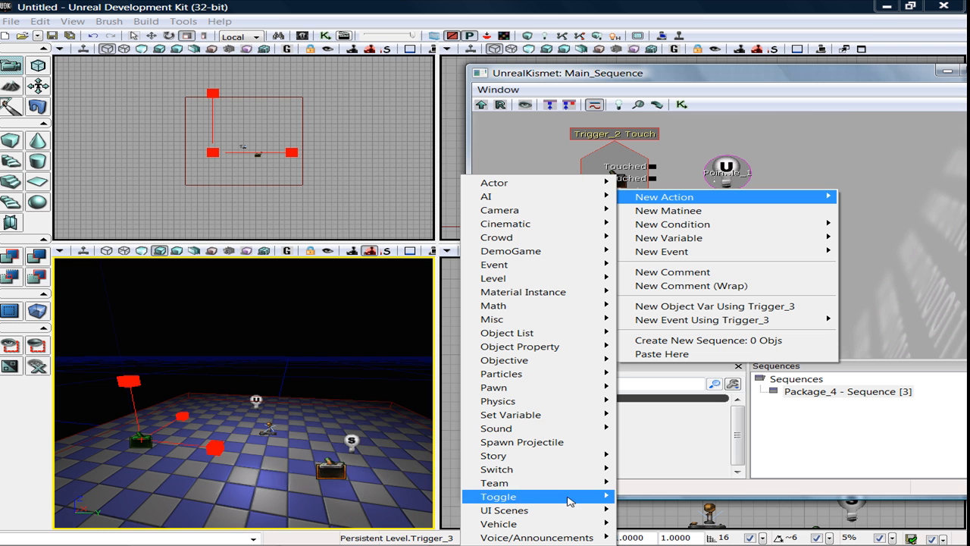
pyautogui.moveTo(530, 496)
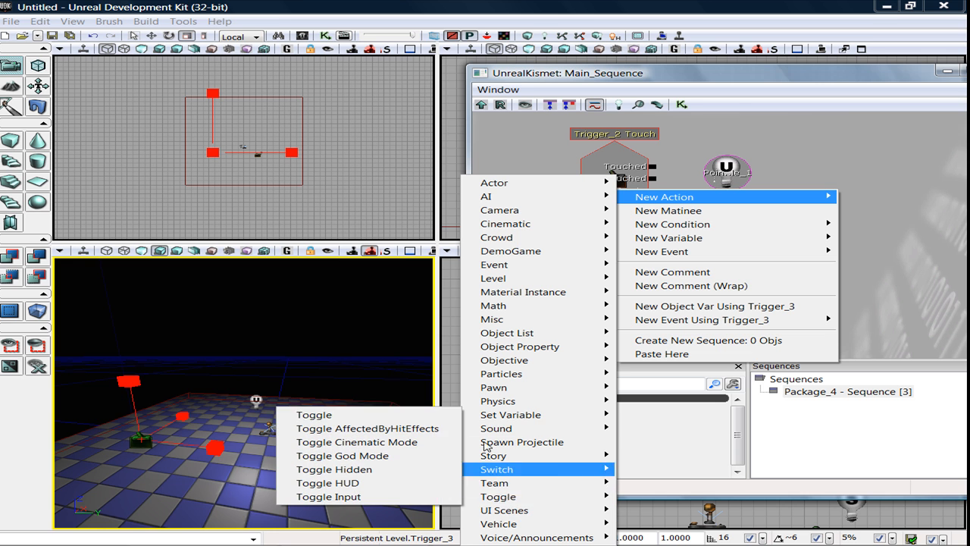
pyautogui.click(410, 422)
pyautogui.moveTo(882, 209); pyautogui.dragTo(830, 199)
# Connect Trigger_2's Touched output to the Toggle's Turn On input and Trigger_3's Touched output to Turn Off
pyautogui.click(596, 164)
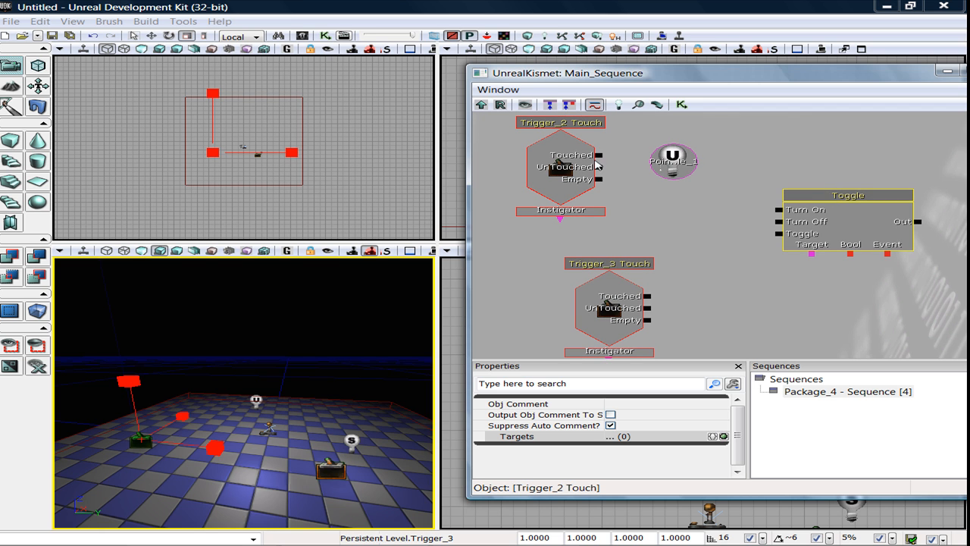
pyautogui.moveTo(599, 157); pyautogui.dragTo(781, 206)
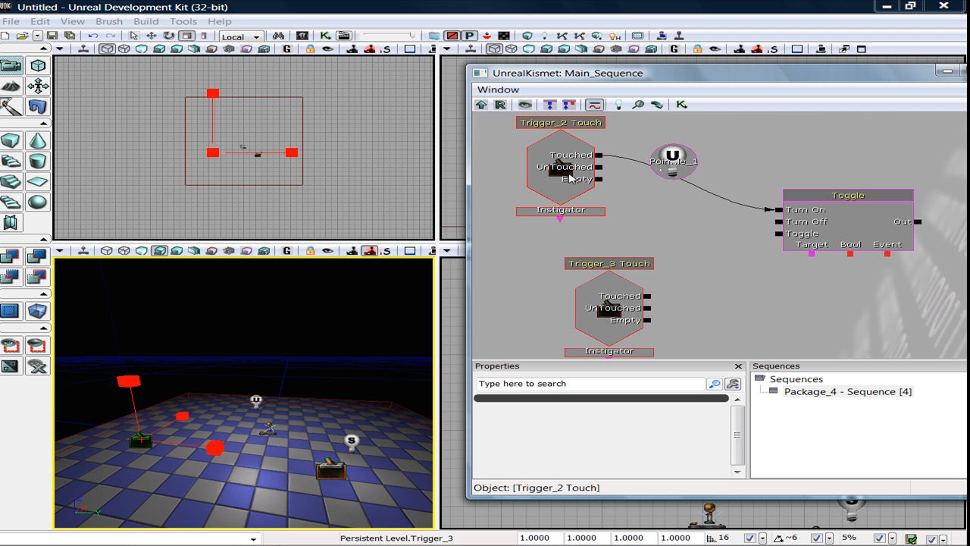
pyautogui.moveTo(648, 297); pyautogui.dragTo(778, 224)
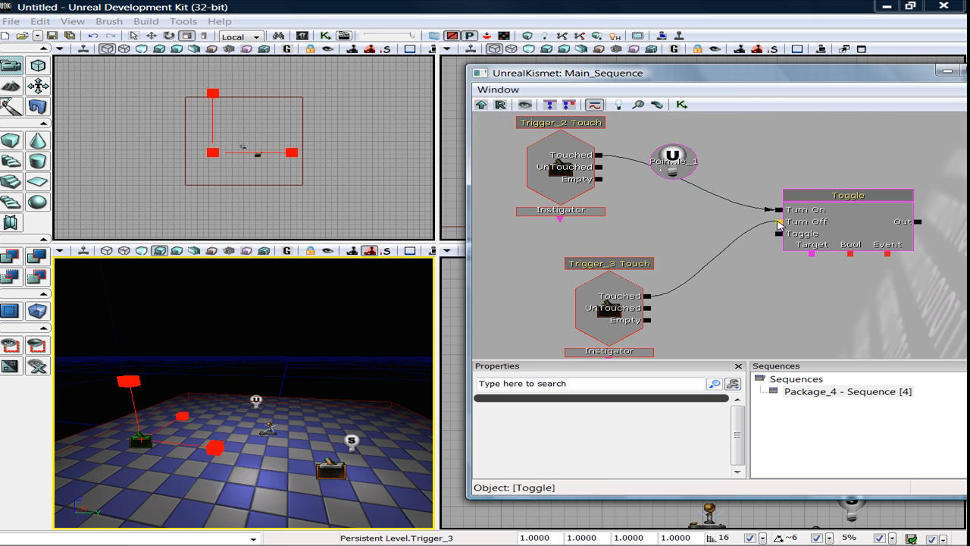
# Place the toggleable light variable below the Toggle action, link it to the Target connector, and close Kismet
pyautogui.moveTo(674, 168); pyautogui.dragTo(796, 325)
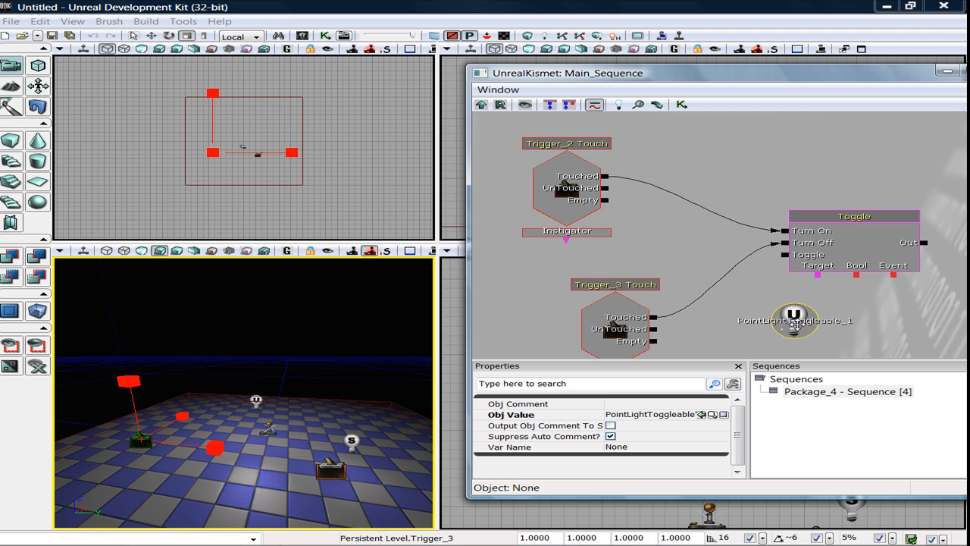
pyautogui.click(818, 277)
pyautogui.moveTo(819, 278); pyautogui.dragTo(803, 316)
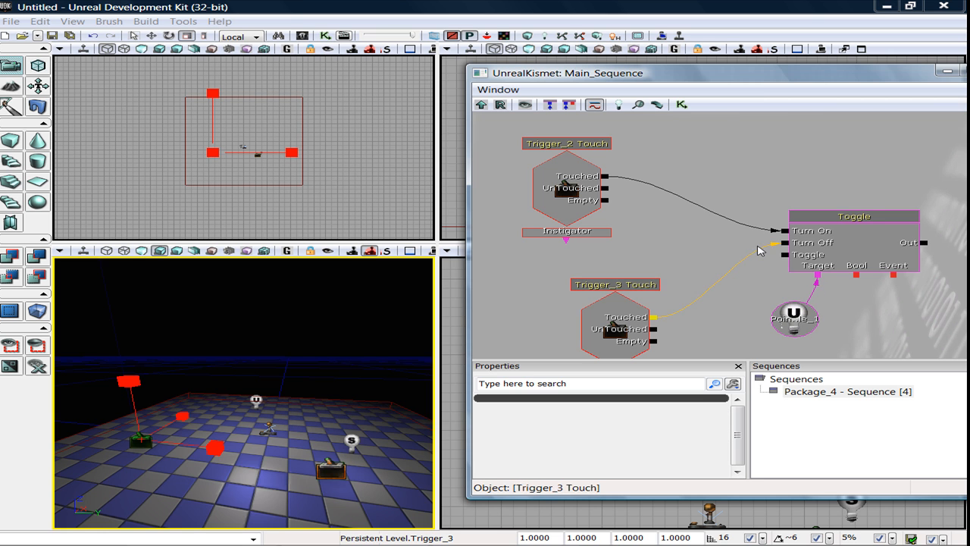
pyautogui.moveTo(730, 81); pyautogui.dragTo(504, 74)
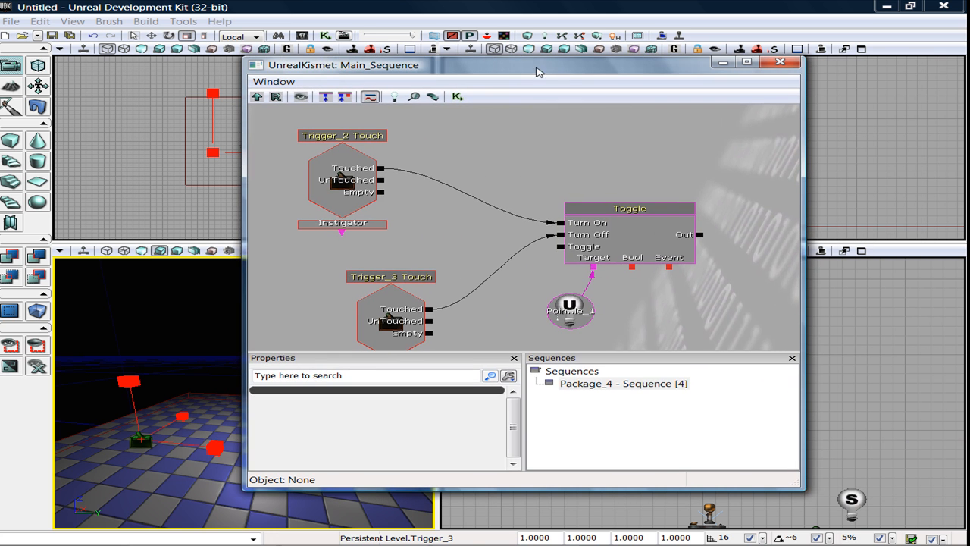
pyautogui.click(788, 65)
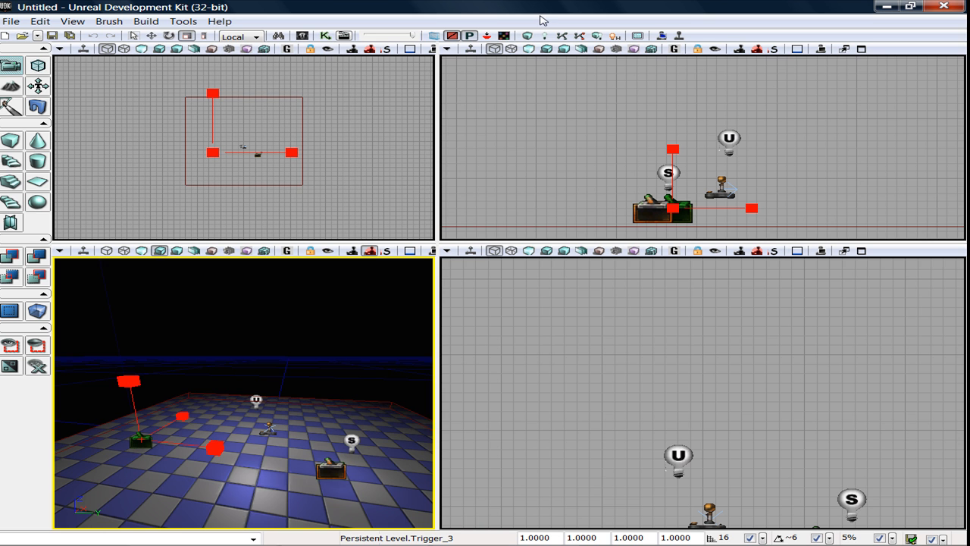
# Rebuild the level geometry, dismiss the map check, and build lighting at High quality with BSP, static meshes and Lightmass enabled
pyautogui.click(528, 36)
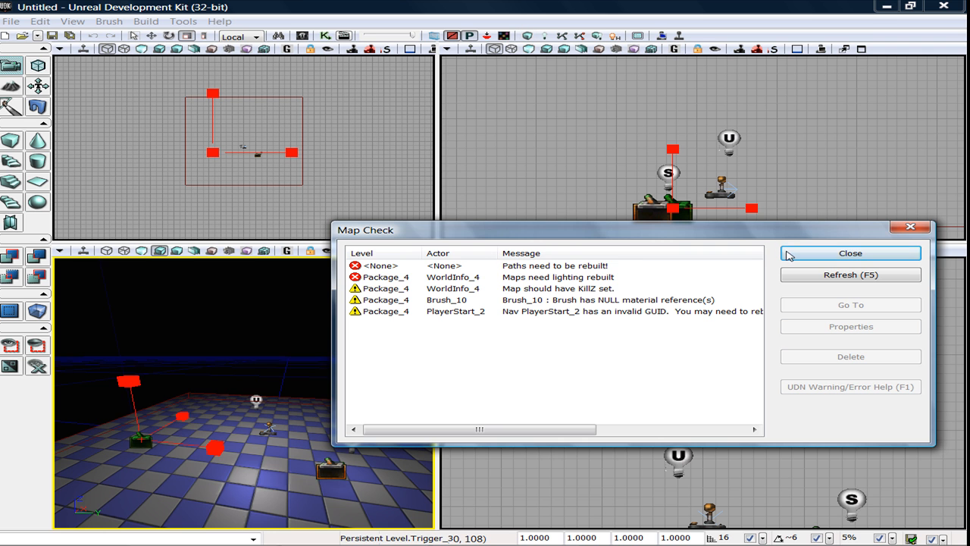
pyautogui.click(824, 256)
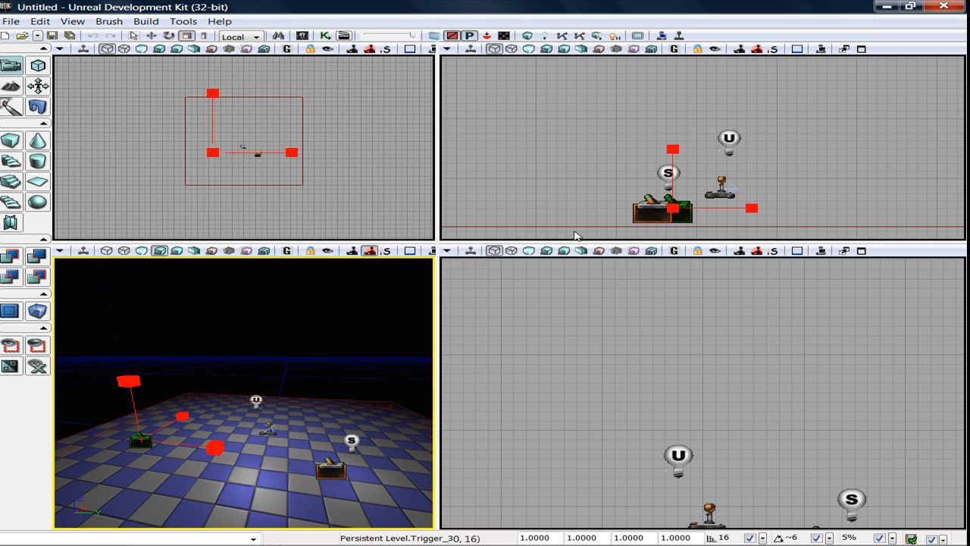
pyautogui.click(147, 21)
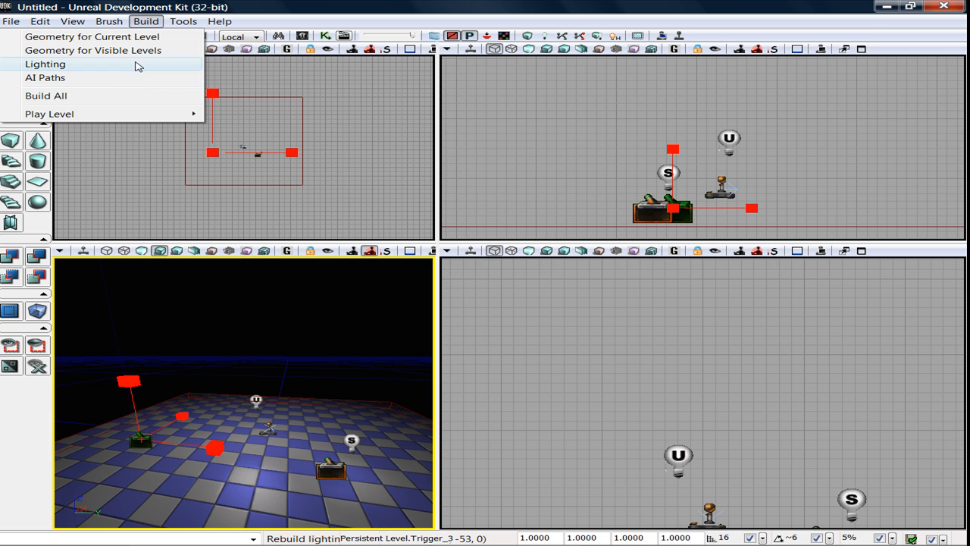
pyautogui.click(132, 66)
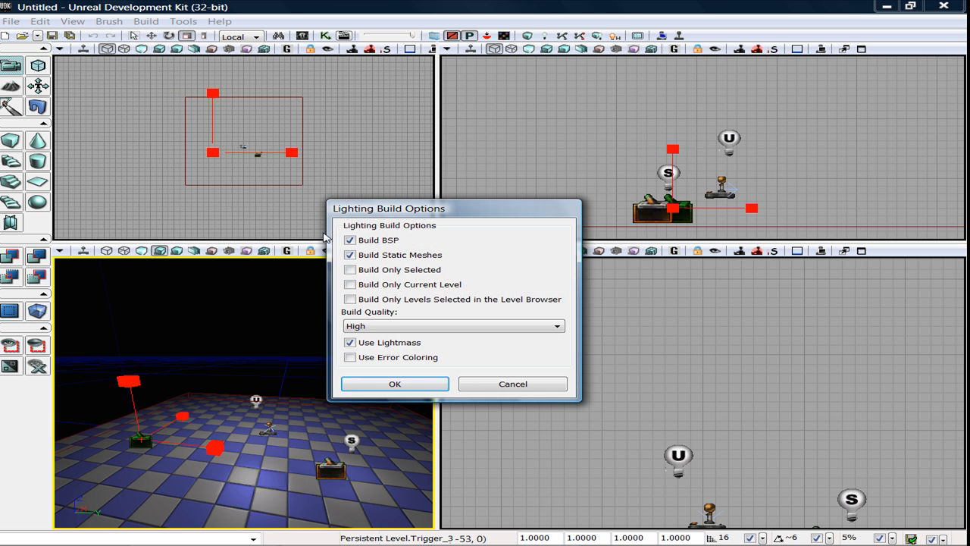
pyautogui.click(392, 384)
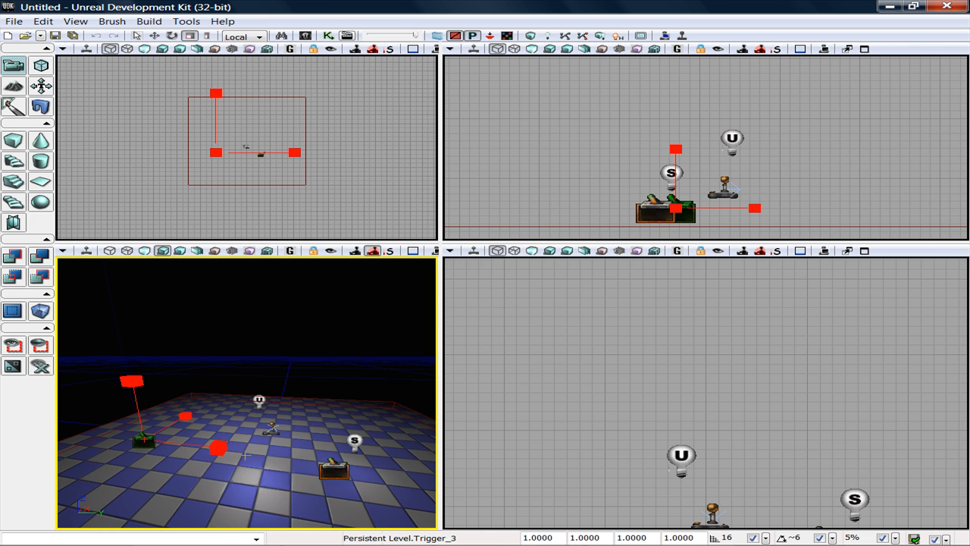
# Play the level in the viewport from a spot on the floor near the PlayerStart to test the triggers, and exit
pyautogui.click(275, 432)
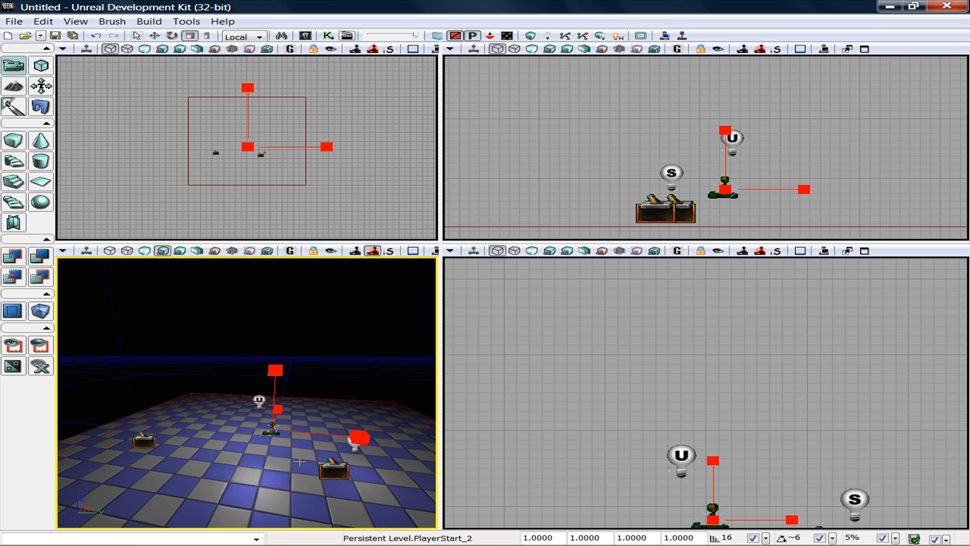
pyautogui.rightClick(253, 443)
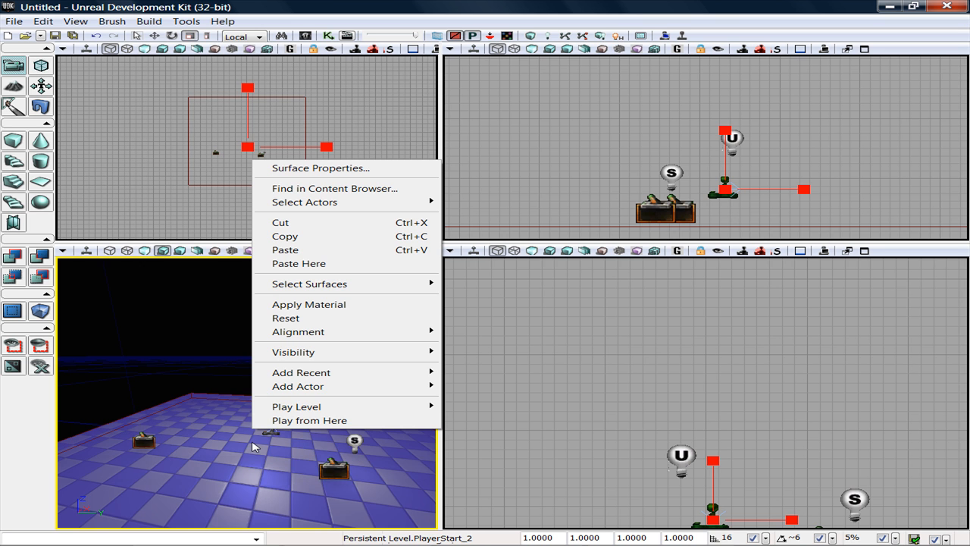
pyautogui.moveTo(303, 412)
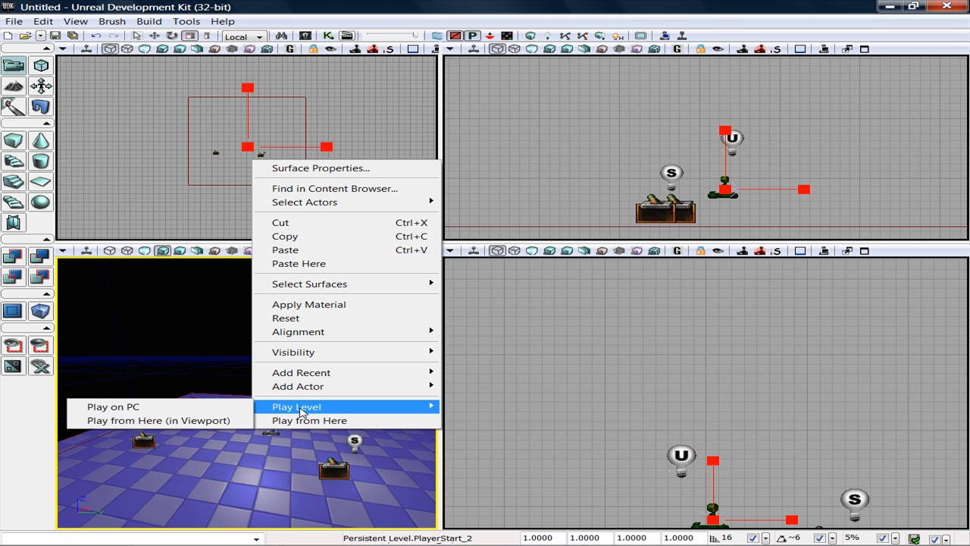
pyautogui.click(178, 422)
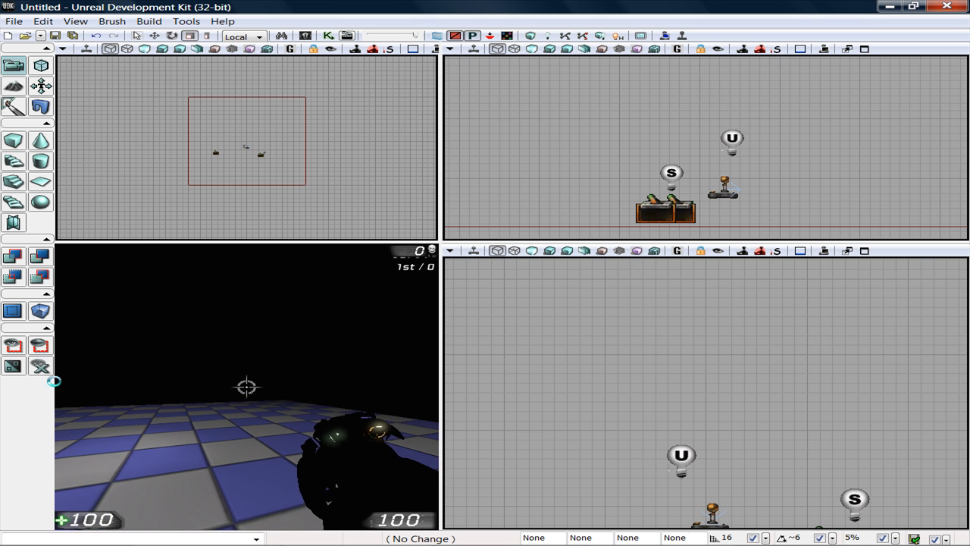
pyautogui.press('Escape')
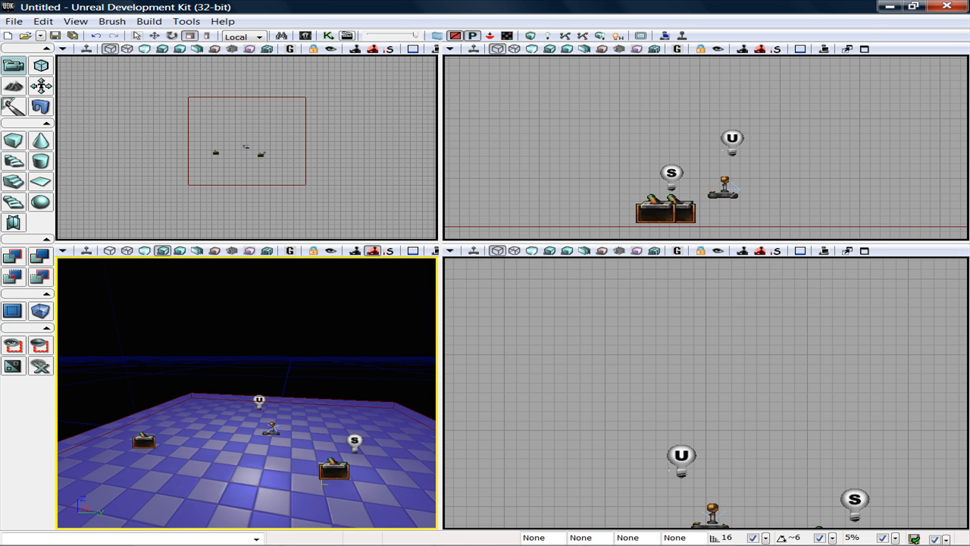
# Reopen Kismet and set the Trigger_2 Touch event's Max Trigger Count to 9999
pyautogui.click(328, 36)
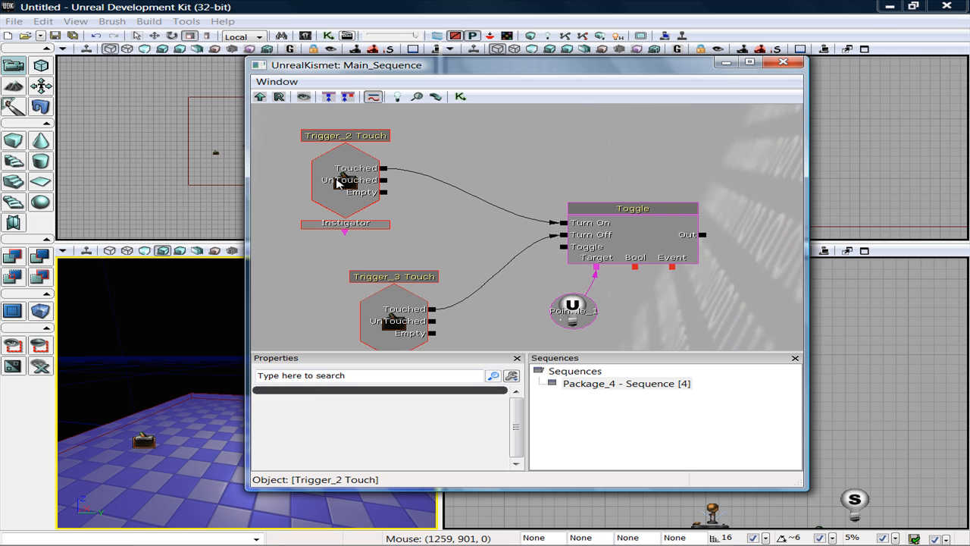
pyautogui.click(373, 160)
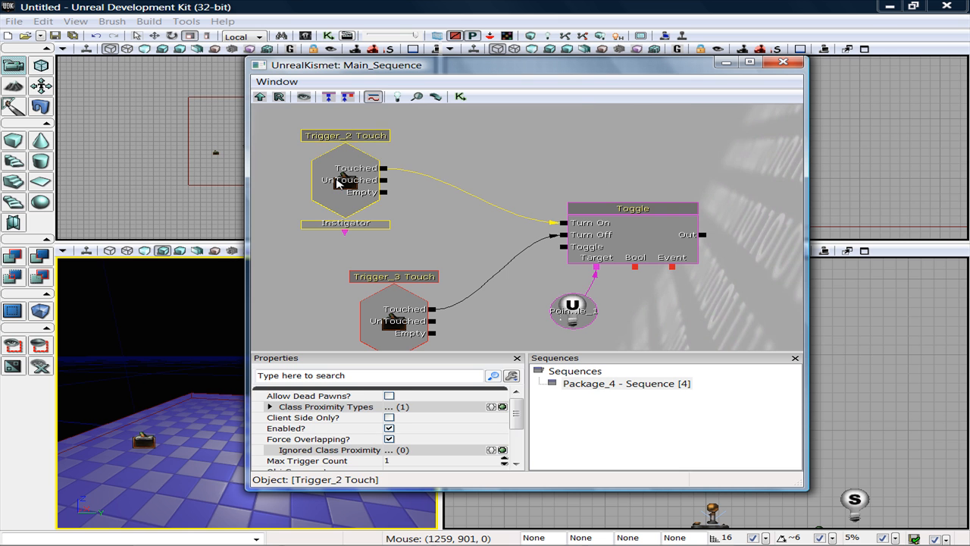
pyautogui.scroll(-2, 510, 429)
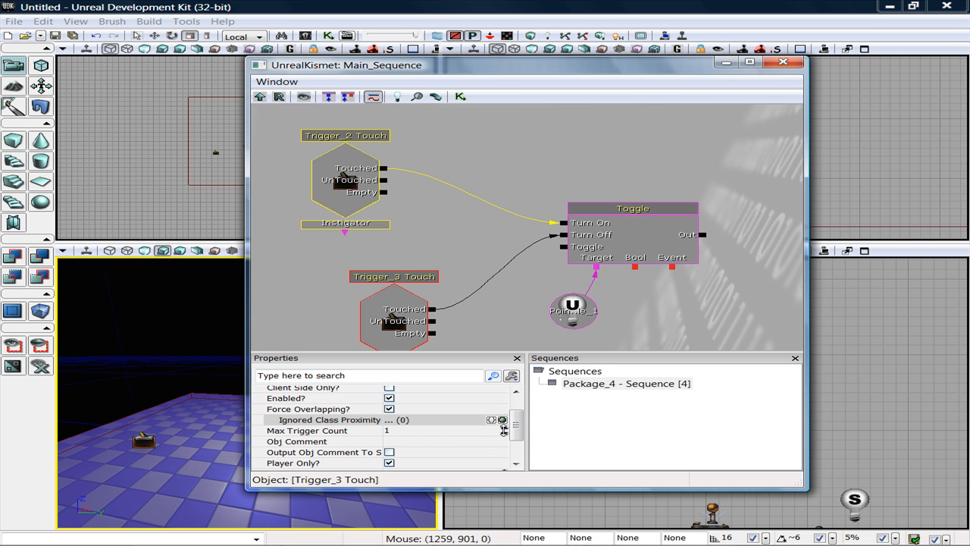
pyautogui.click(408, 431)
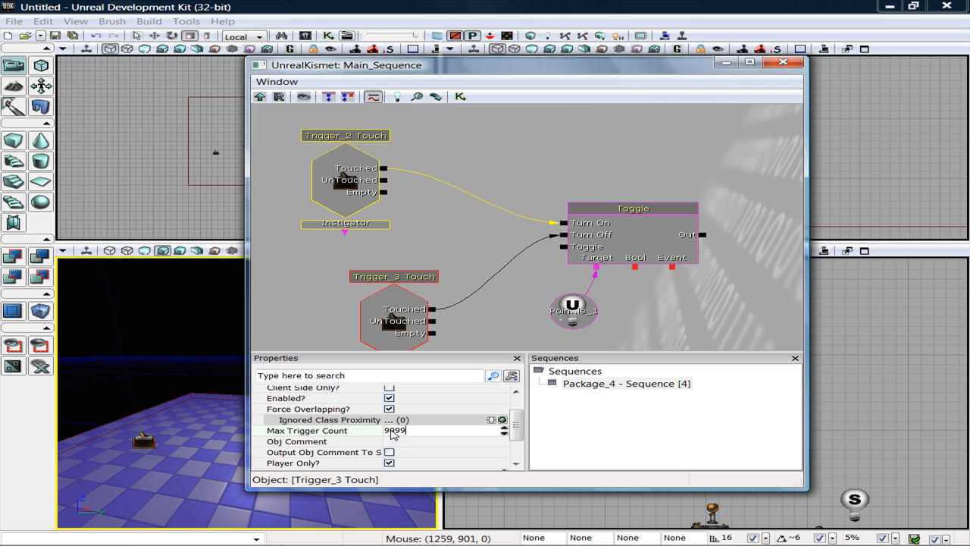
# Confirm the Trigger_2 Touch event's Max Trigger Count, reopen Kismet, and set the Trigger_3 Touch event's Max Trigger Count to 9999
pyautogui.press('Return')
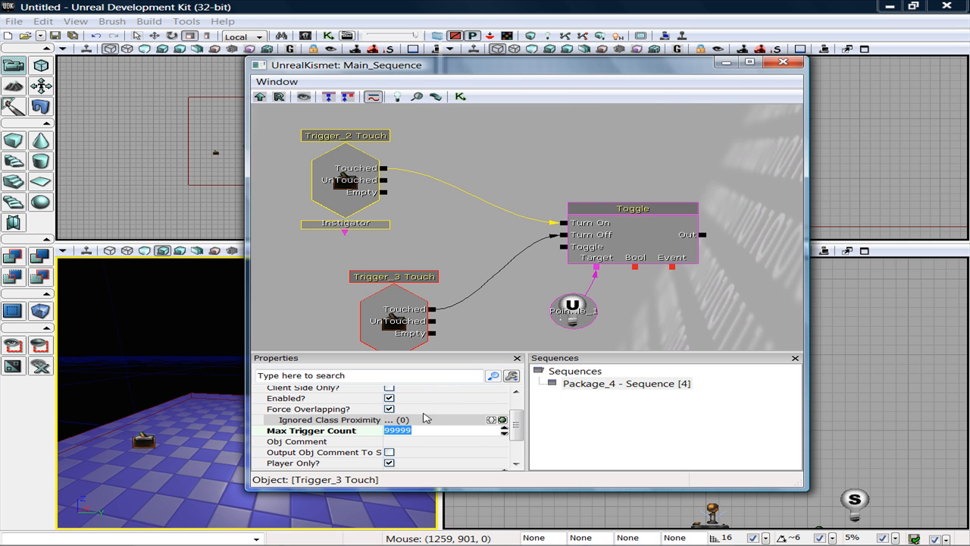
pyautogui.click(783, 62)
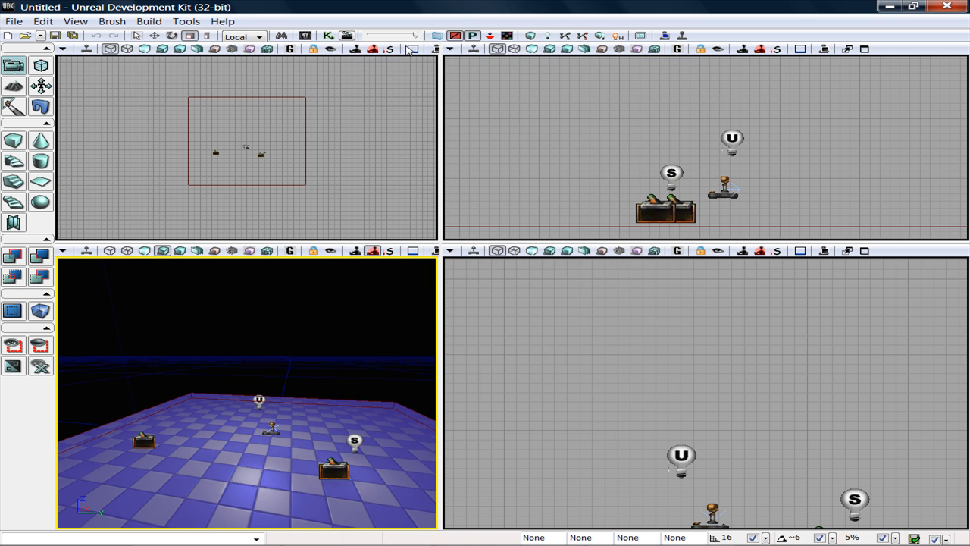
pyautogui.click(341, 38)
pyautogui.click(396, 330)
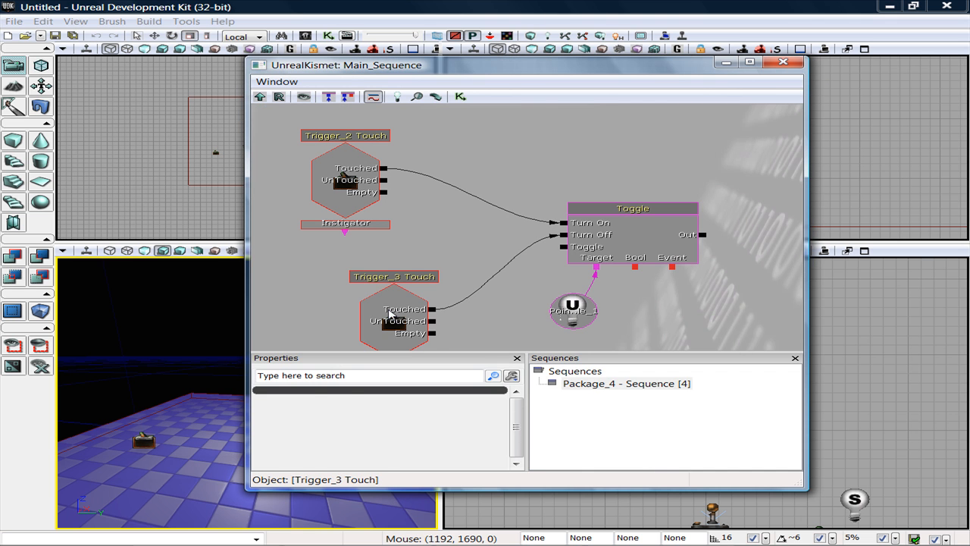
pyautogui.click(388, 461)
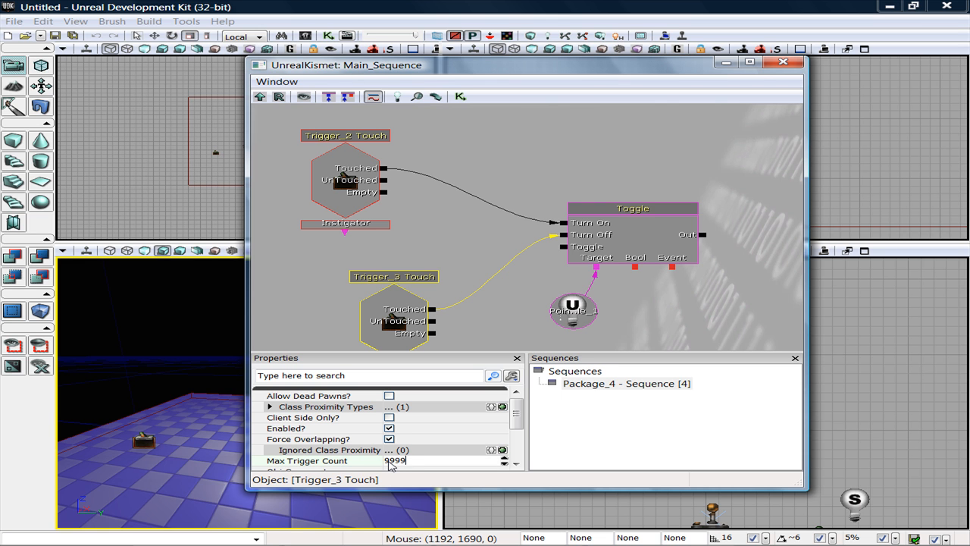
pyautogui.press('Return')
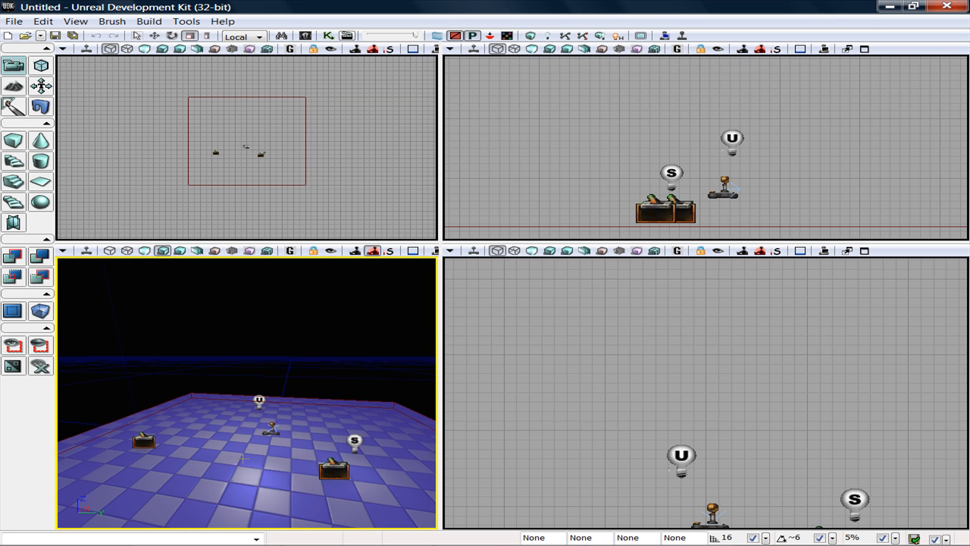
# Play the level in the viewport from the floor between the triggers, walk across both triggers repeatedly to test the light, and exit
pyautogui.rightClick(243, 458)
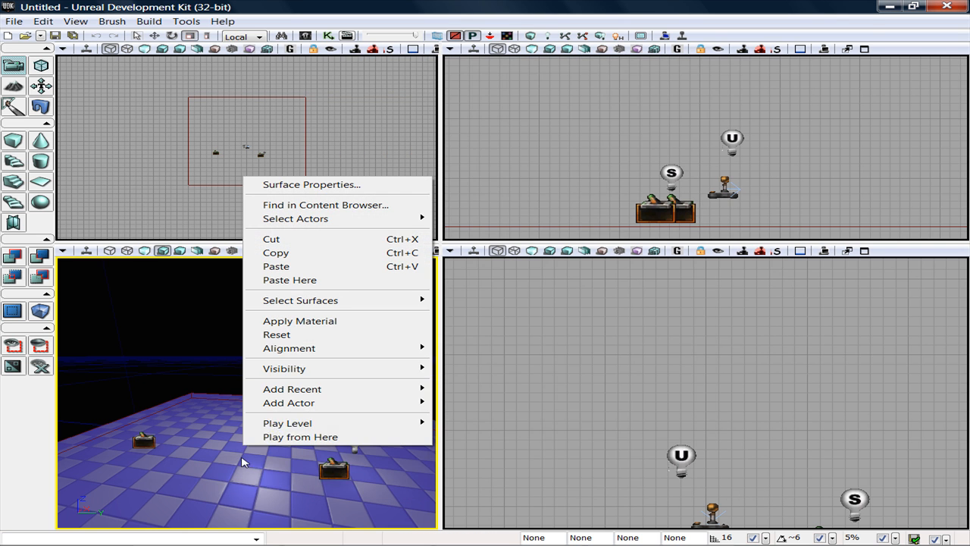
pyautogui.rightClick(201, 438)
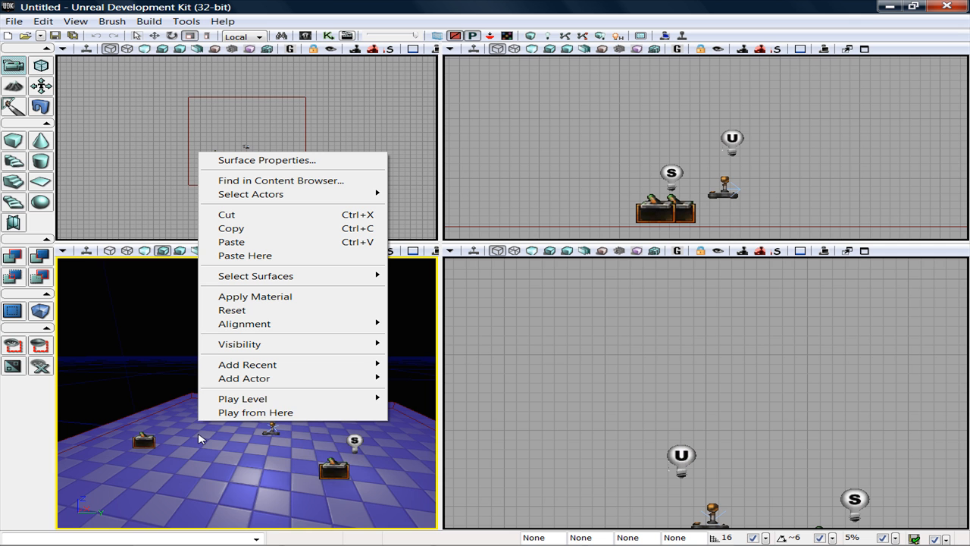
pyautogui.moveTo(224, 403)
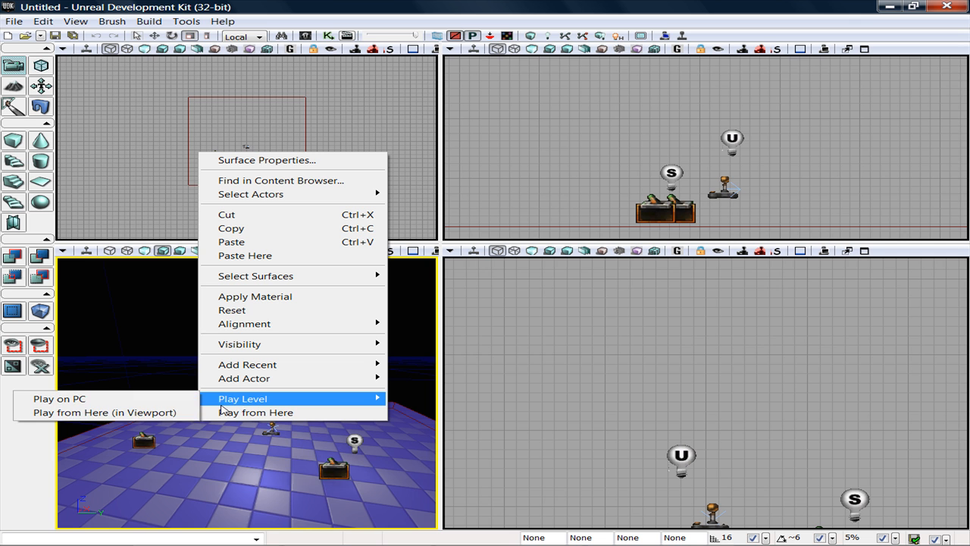
pyautogui.click(157, 414)
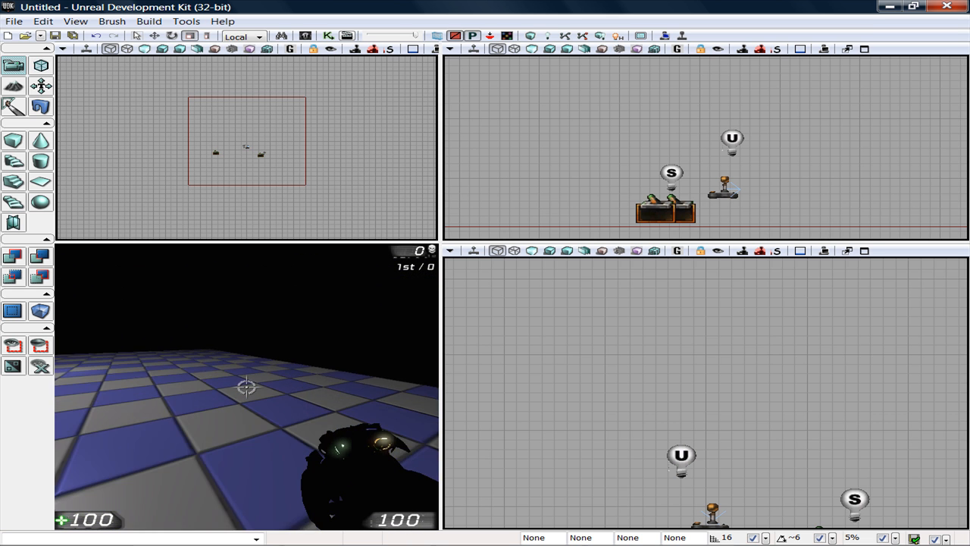
pyautogui.press('w')
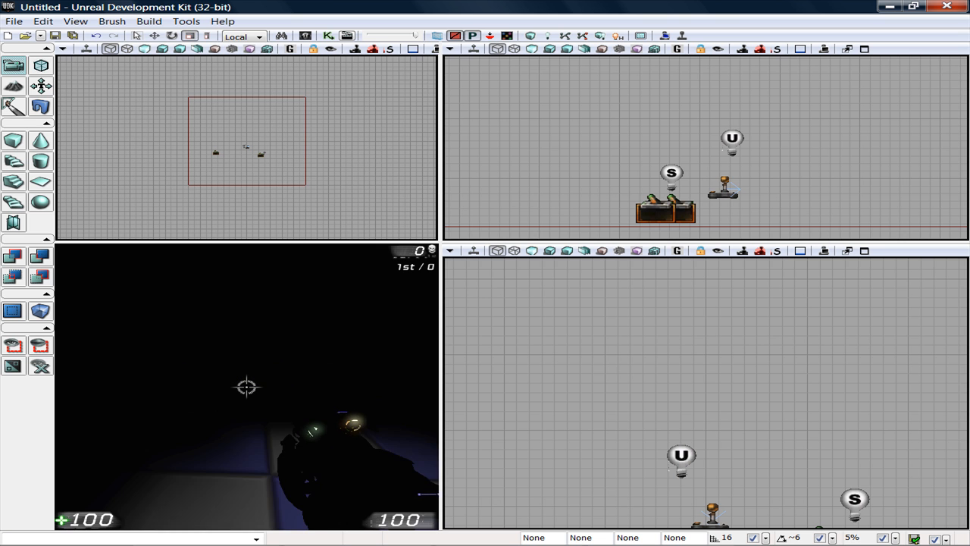
pyautogui.press('s')
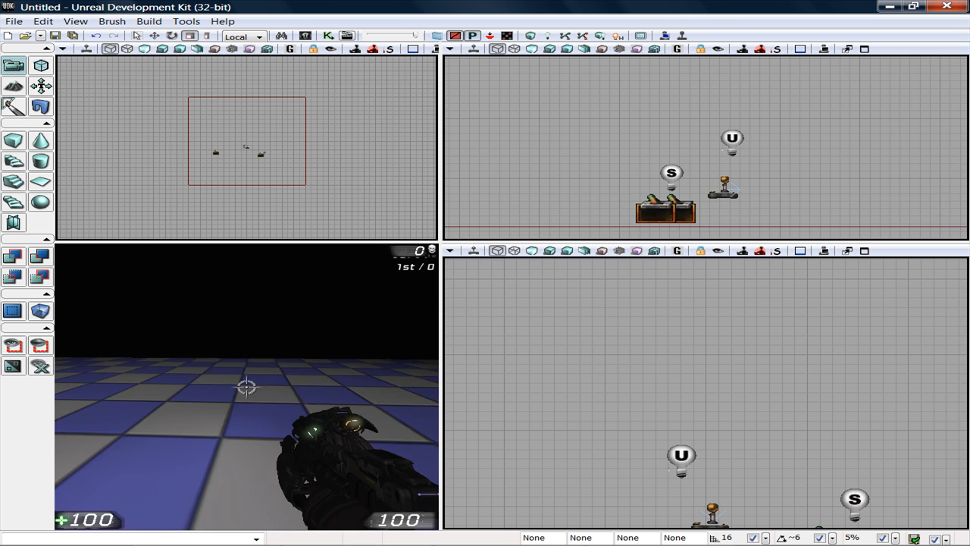
pyautogui.press('w')
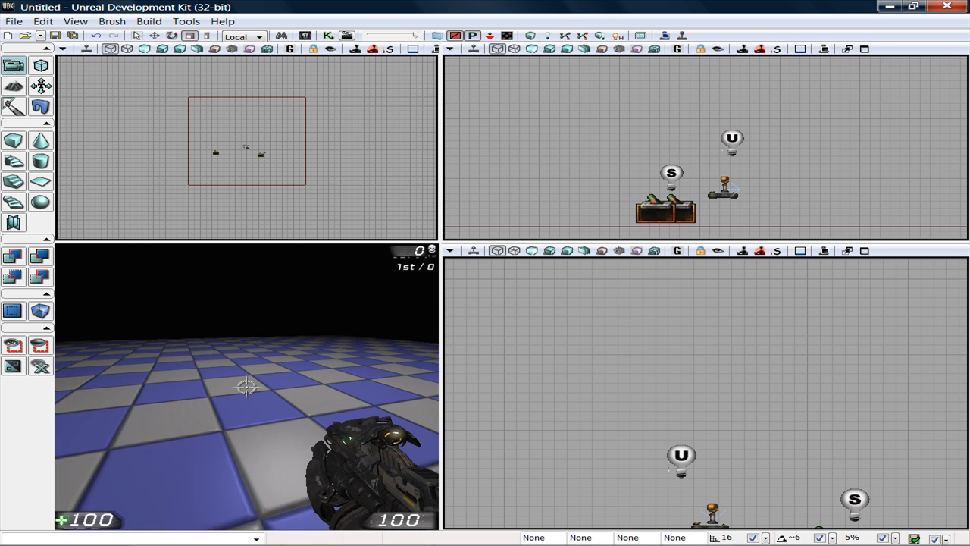
pyautogui.press('w')
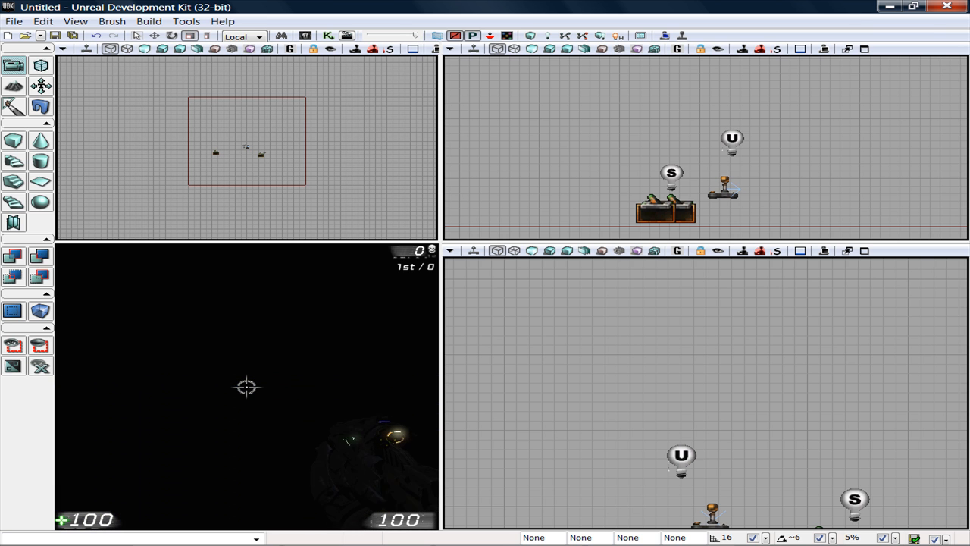
pyautogui.press('Escape')
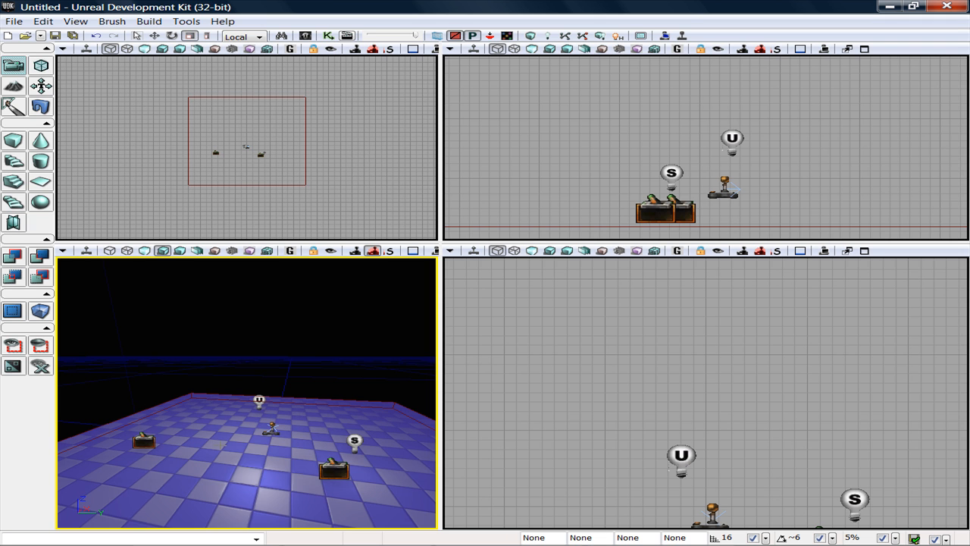
pyautogui.click(360, 480)
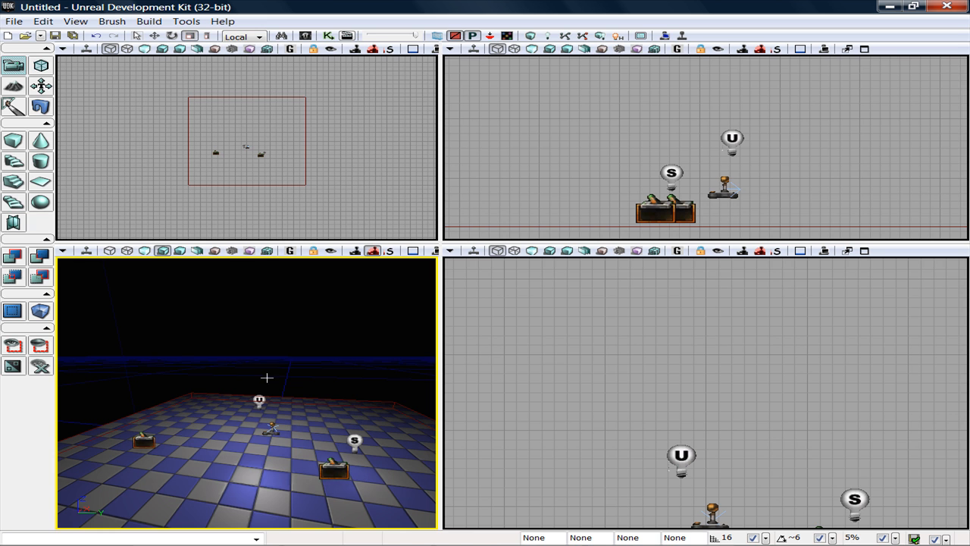
pyautogui.click(261, 153)
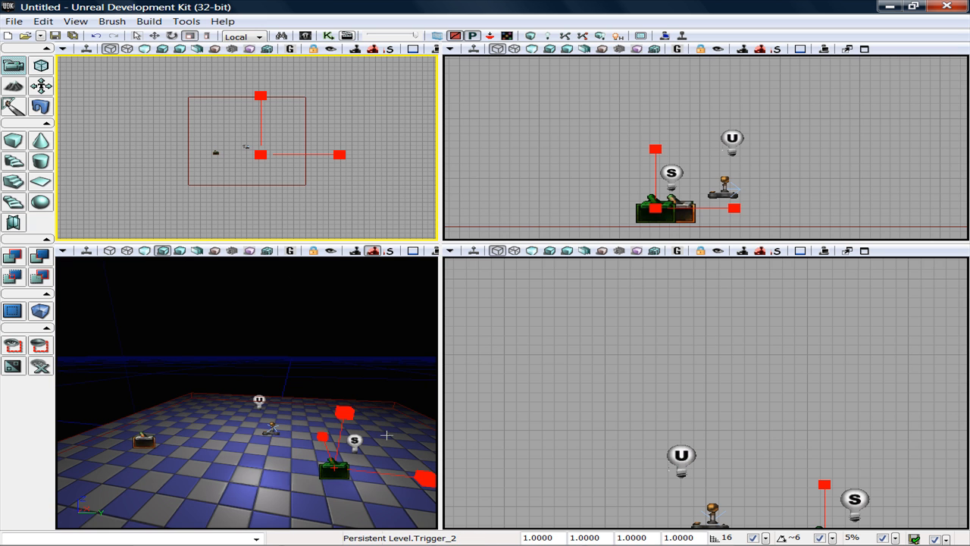
pyautogui.rightClick(342, 482)
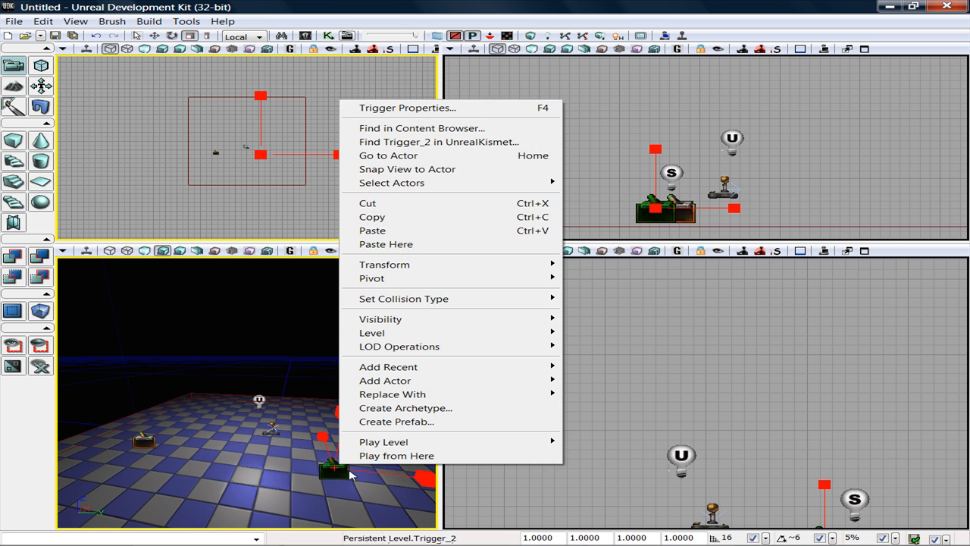
pyautogui.click(336, 504)
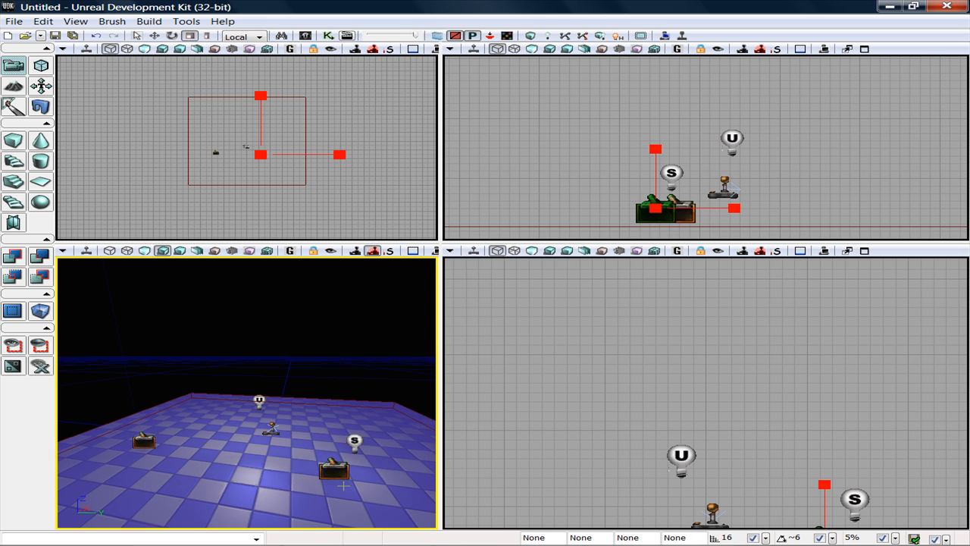
pyautogui.click(345, 483)
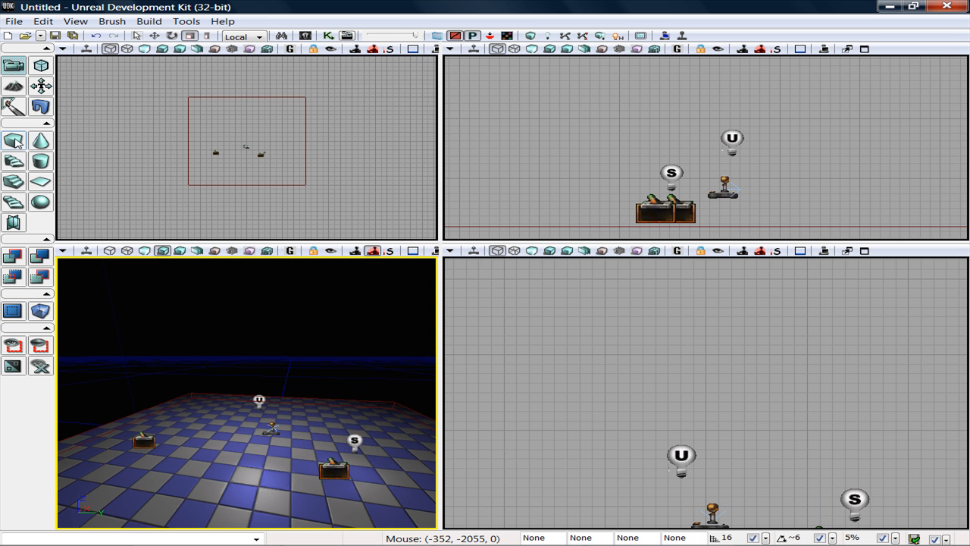
# Create a cone builder brush and scale it down to roughly the size of a trigger
pyautogui.click(40, 141)
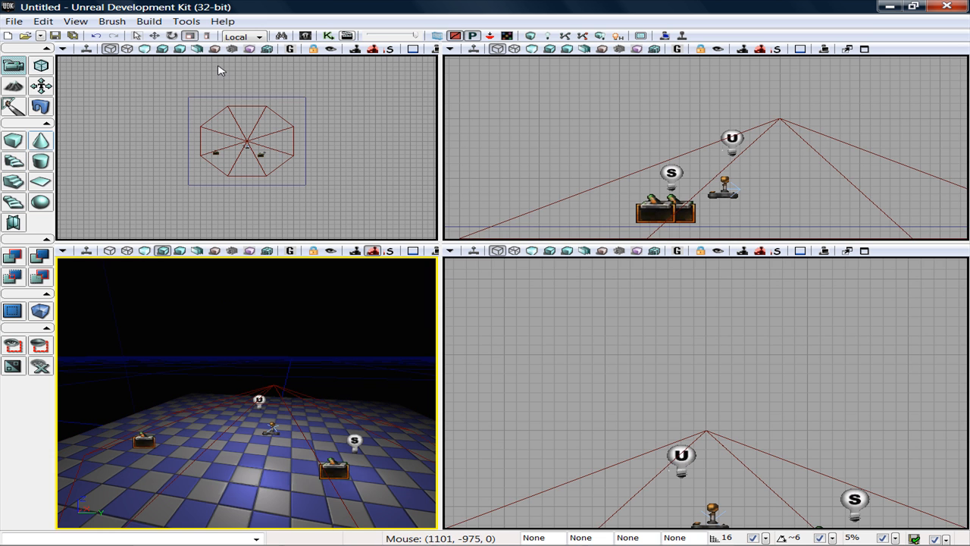
pyautogui.click(270, 398)
pyautogui.moveTo(271, 429); pyautogui.dragTo(271, 430)
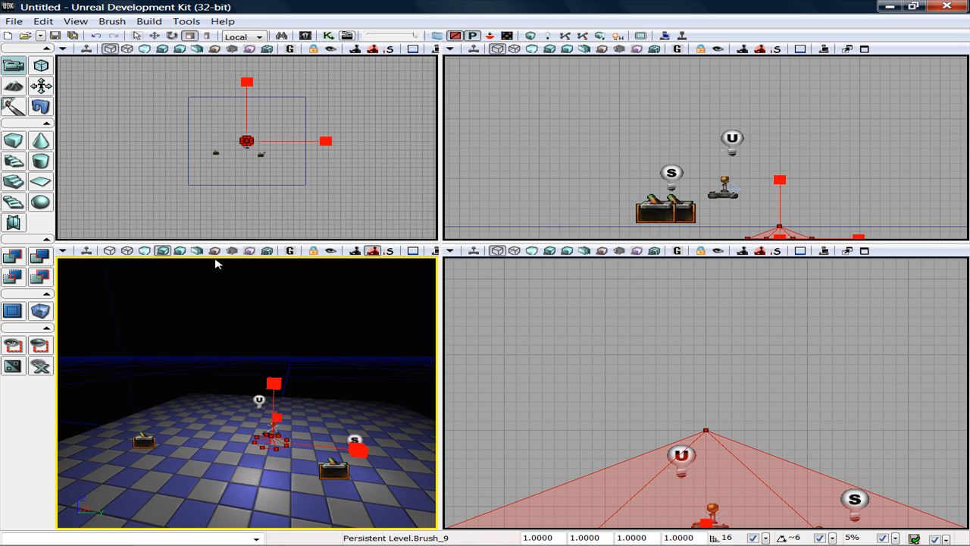
# Move the small cone brush across the floor to sit beside the Trigger_3 actor
pyautogui.click(154, 36)
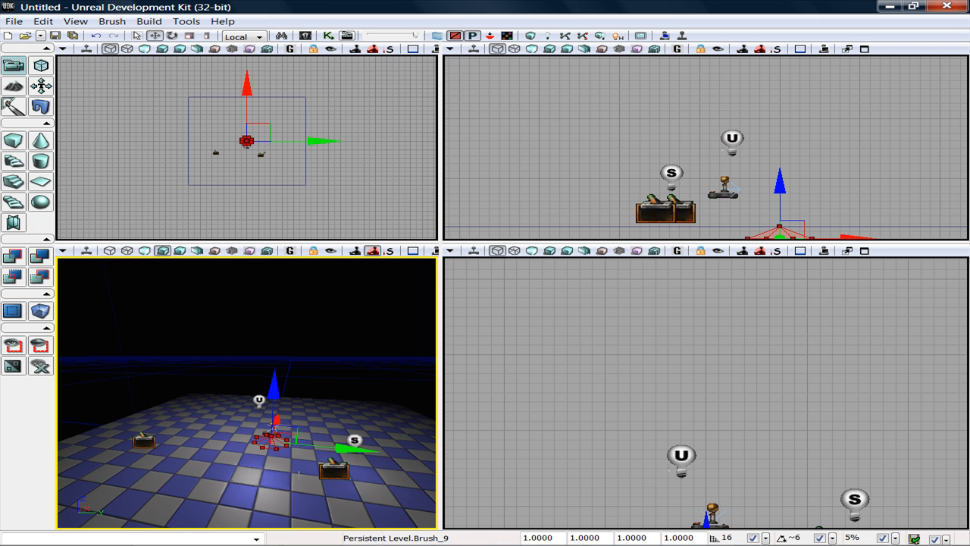
pyautogui.moveTo(353, 449)
pyautogui.mouseDown()
pyautogui.moveTo(393, 452)
pyautogui.moveTo(243, 437)
pyautogui.mouseUp()
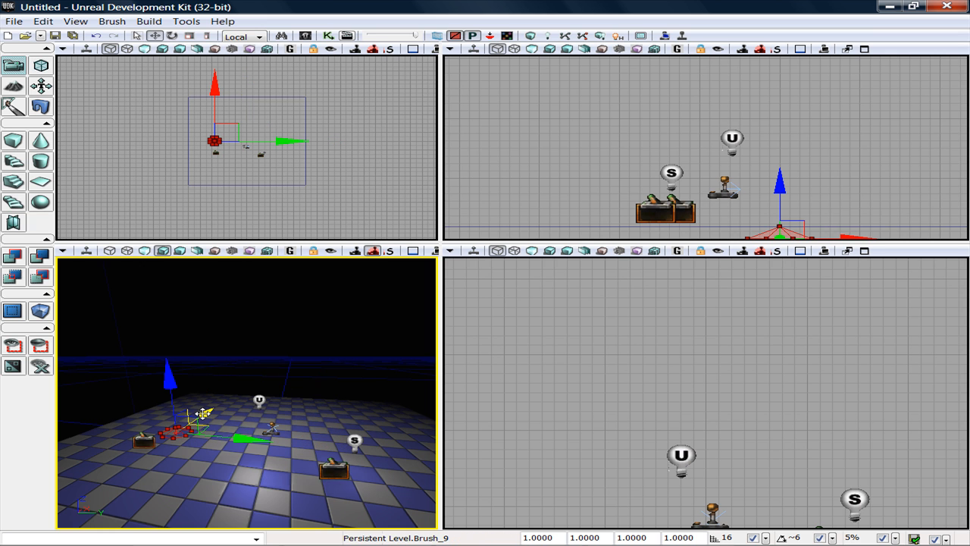
pyautogui.moveTo(205, 412); pyautogui.dragTo(190, 422)
pyautogui.moveTo(199, 455); pyautogui.dragTo(171, 455)
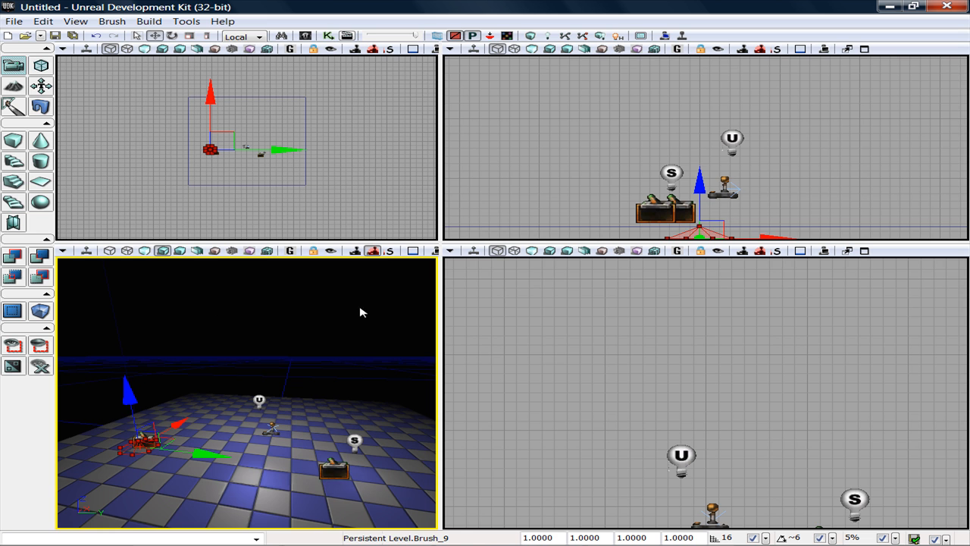
# Raise the cone brush onto the floor surface and add it to the level with rebuilt geometry, dismissing the map check
pyautogui.moveTo(691, 186); pyautogui.dragTo(698, 167)
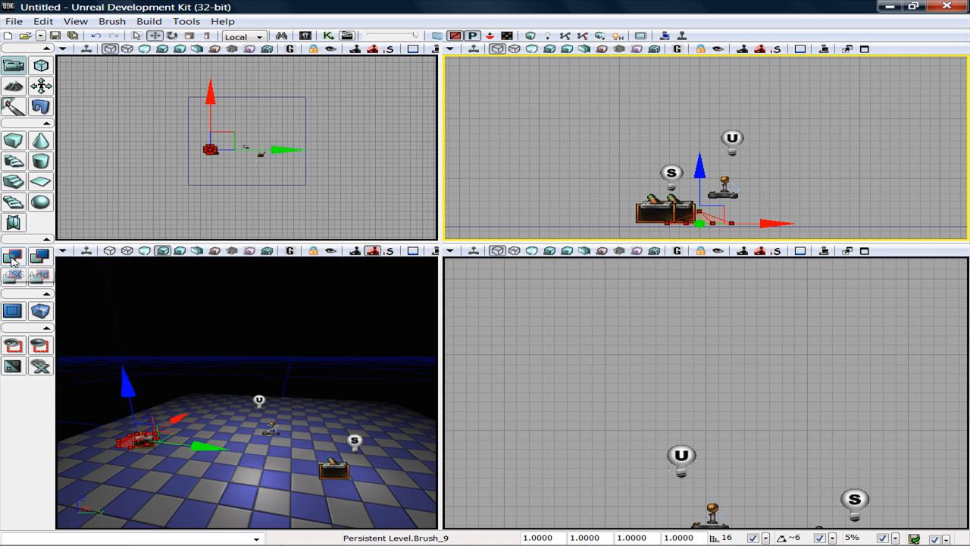
pyautogui.click(507, 36)
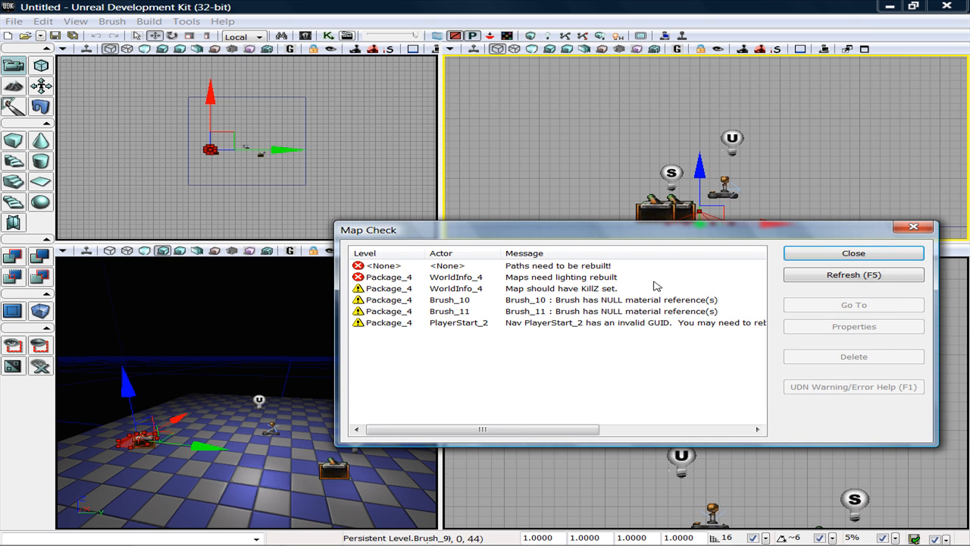
pyautogui.click(831, 256)
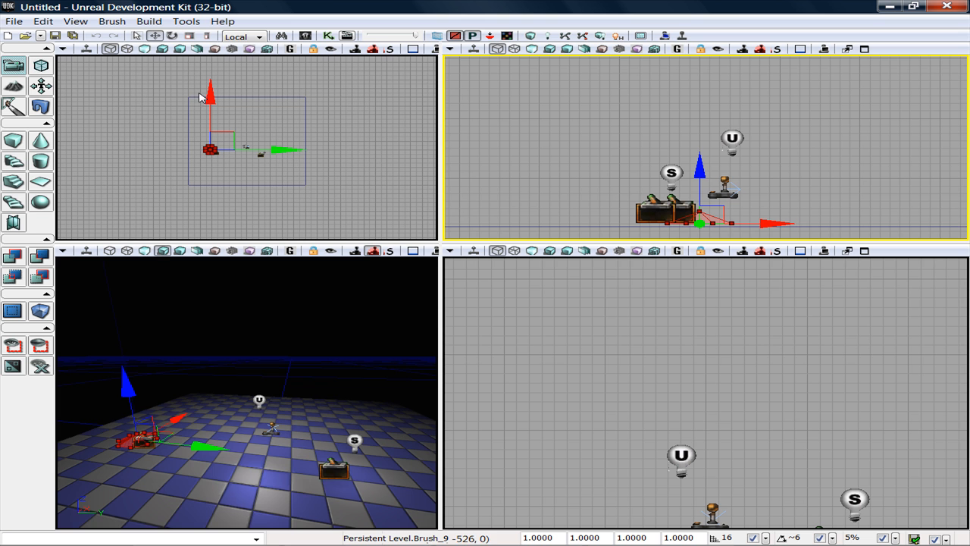
# Play the level in the viewport from the floor to check the cone marker and the light triggers, and exit
pyautogui.rightClick(250, 434)
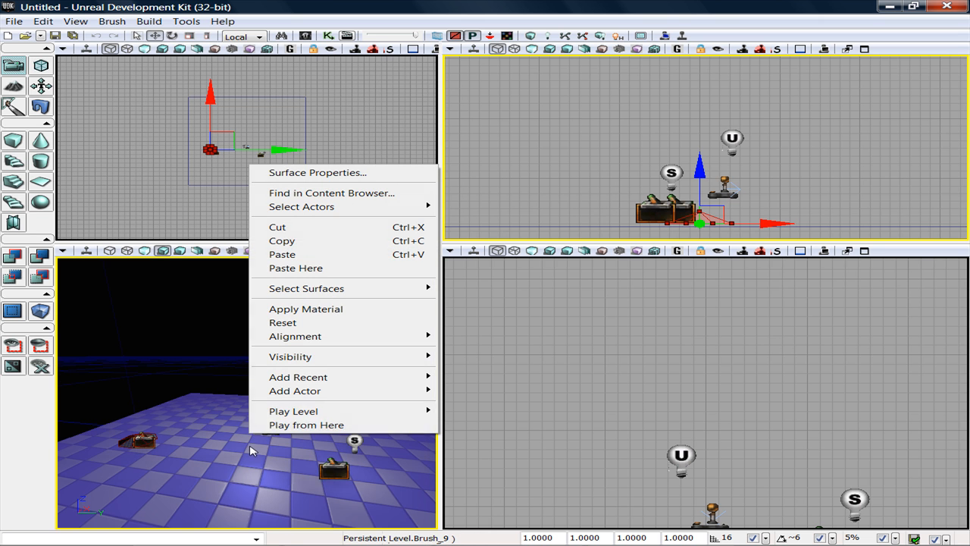
pyautogui.moveTo(288, 411)
pyautogui.click(206, 426)
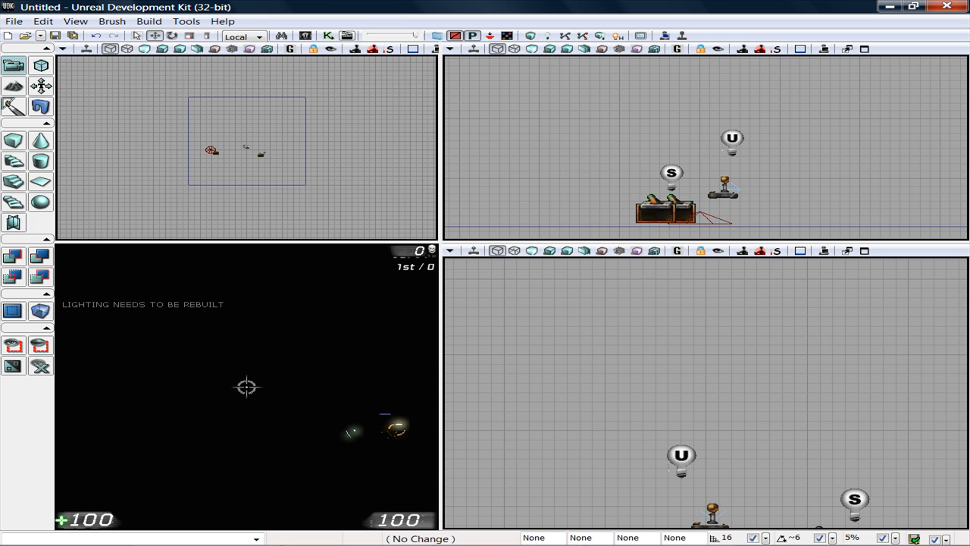
pyautogui.press('Escape')
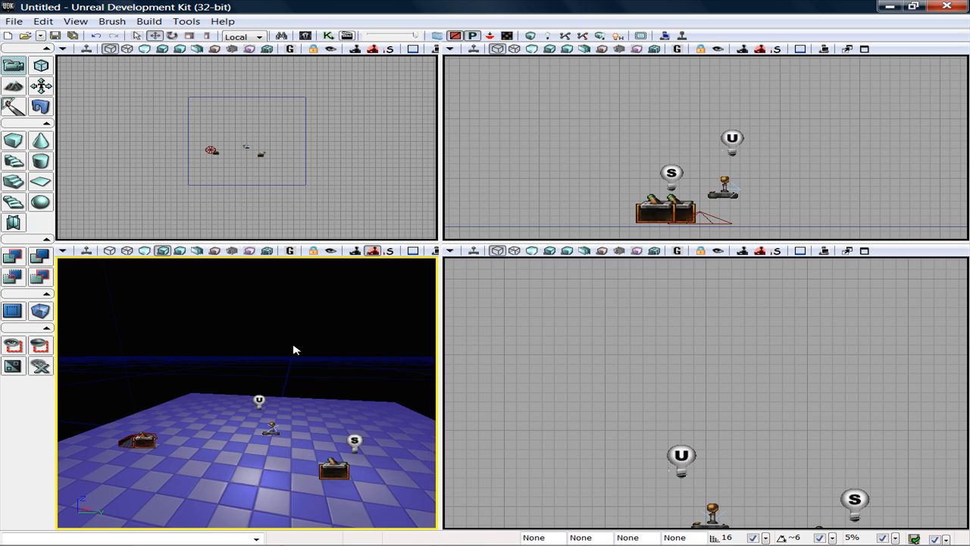
# Raise the toggleable point light well above the PlayerStart and rebuild the level geometry, dismissing the map check
pyautogui.click(262, 400)
pyautogui.moveTo(262, 343); pyautogui.dragTo(262, 302)
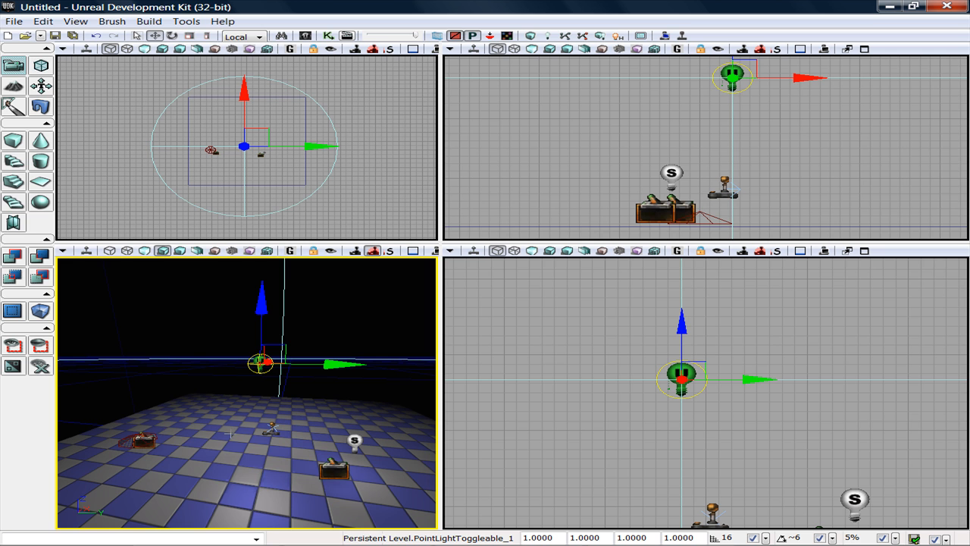
pyautogui.click(529, 38)
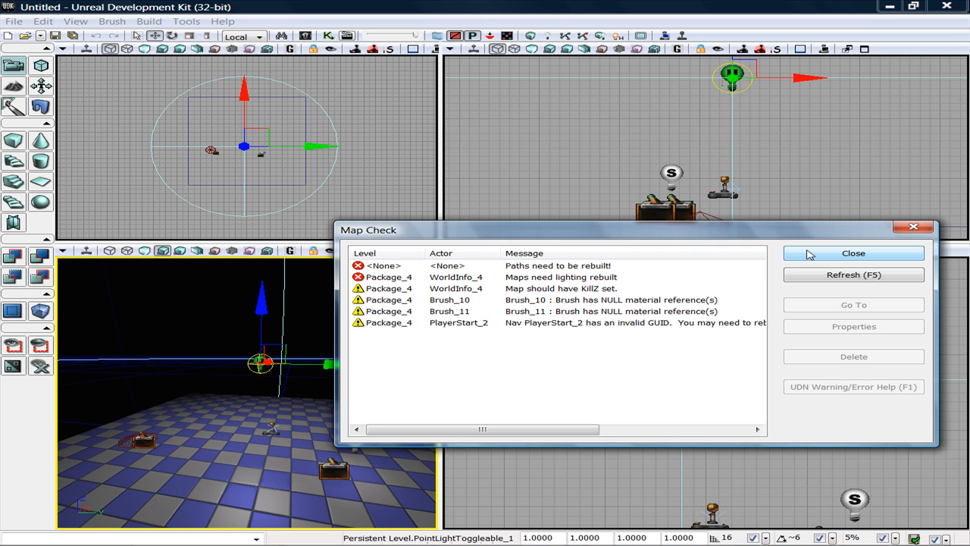
pyautogui.click(809, 255)
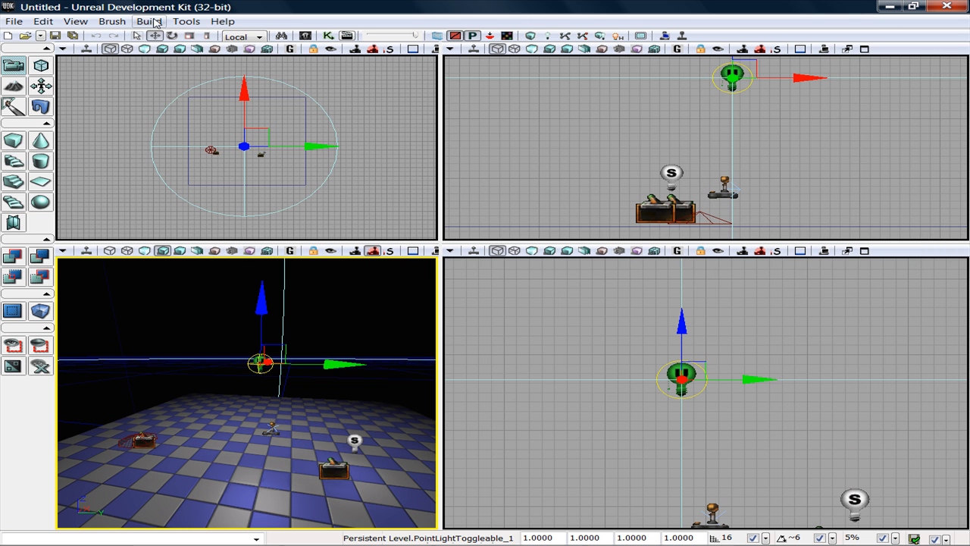
# Build the lighting at High quality with BSP, static meshes and Lightmass enabled
pyautogui.click(154, 21)
pyautogui.click(141, 67)
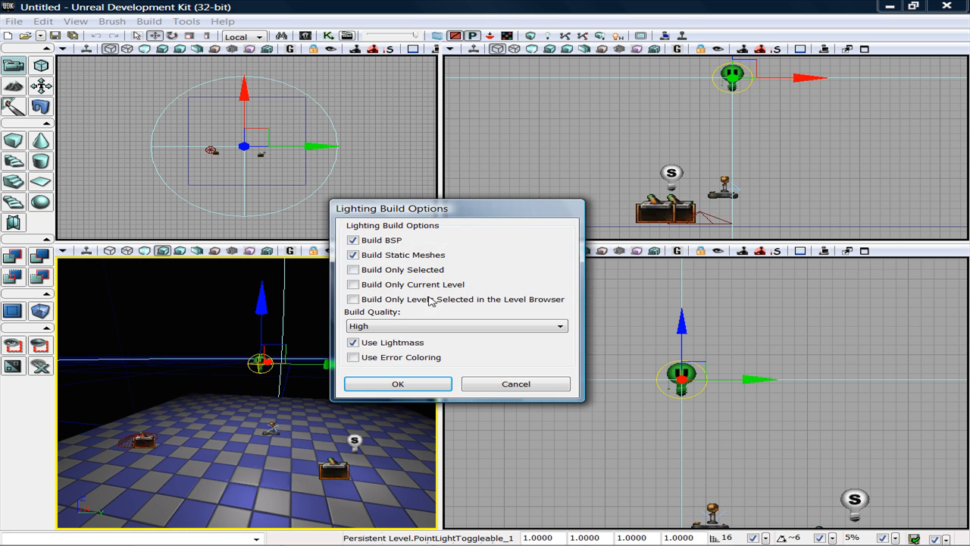
pyautogui.click(399, 385)
# Play the level in the viewport from the floor, walk over both triggers to test the raised light's switching, and exit
pyautogui.rightClick(258, 421)
pyautogui.moveTo(339, 403)
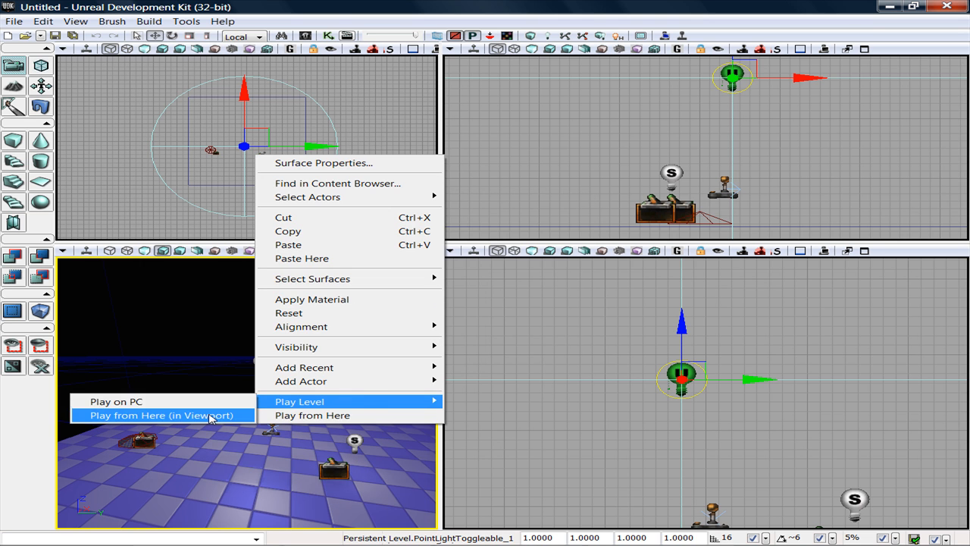
pyautogui.click(211, 416)
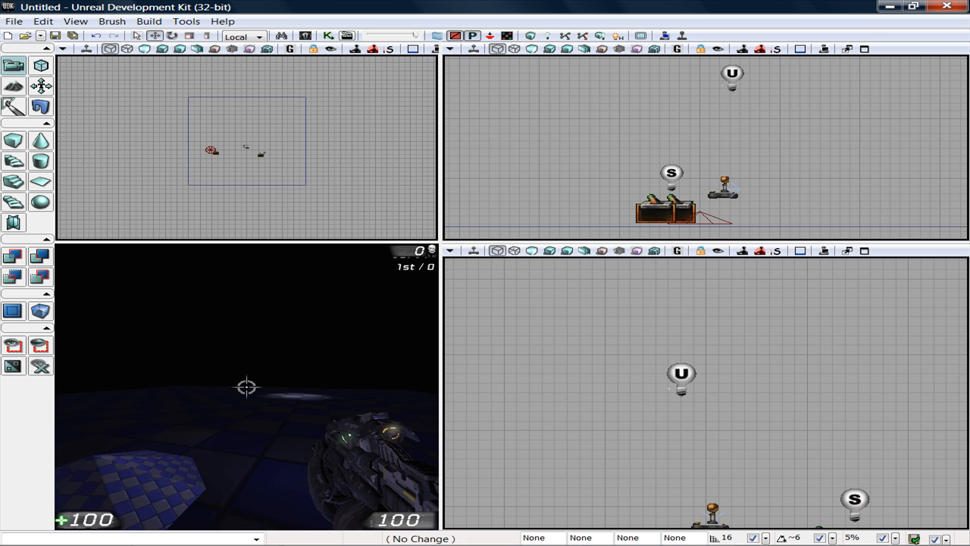
pyautogui.press('w')
pyautogui.press('w')
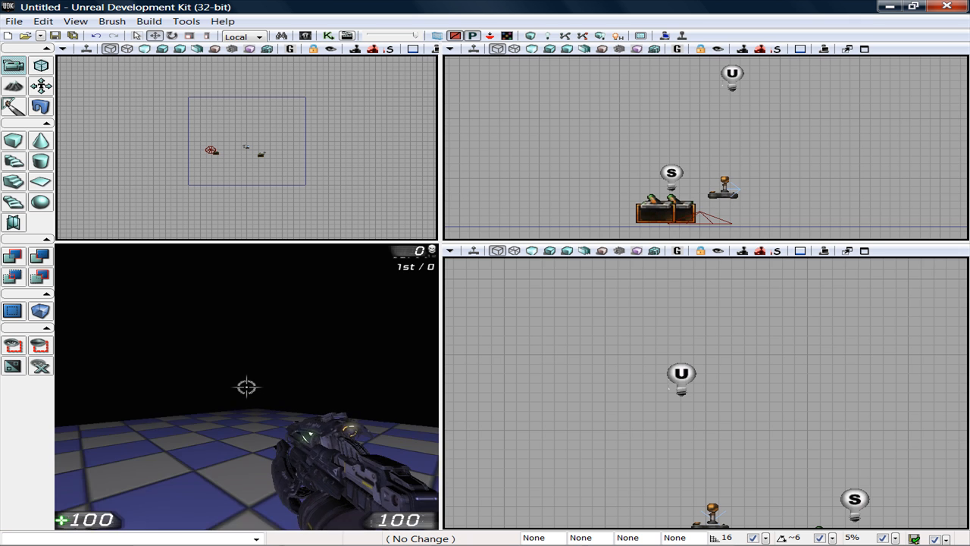
pyautogui.press('w')
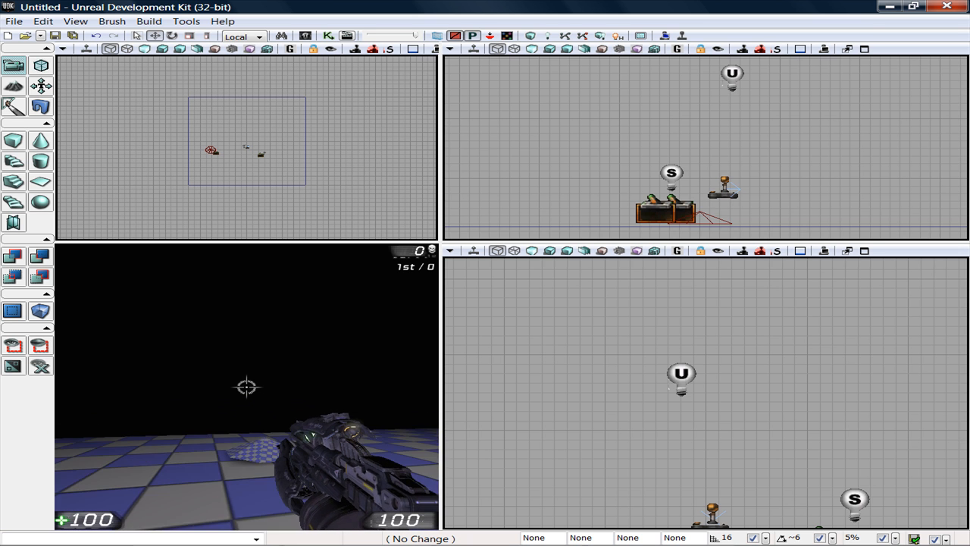
pyautogui.press('w')
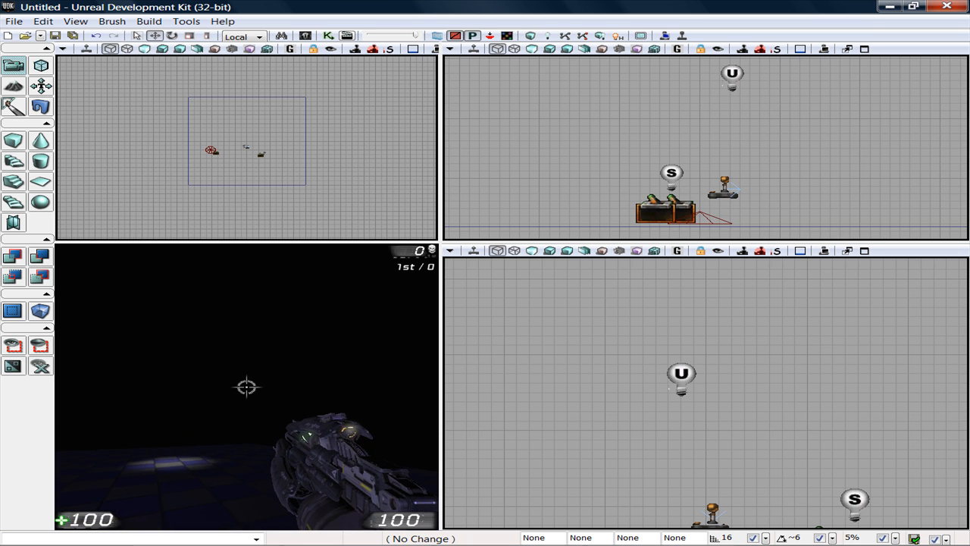
pyautogui.press('w')
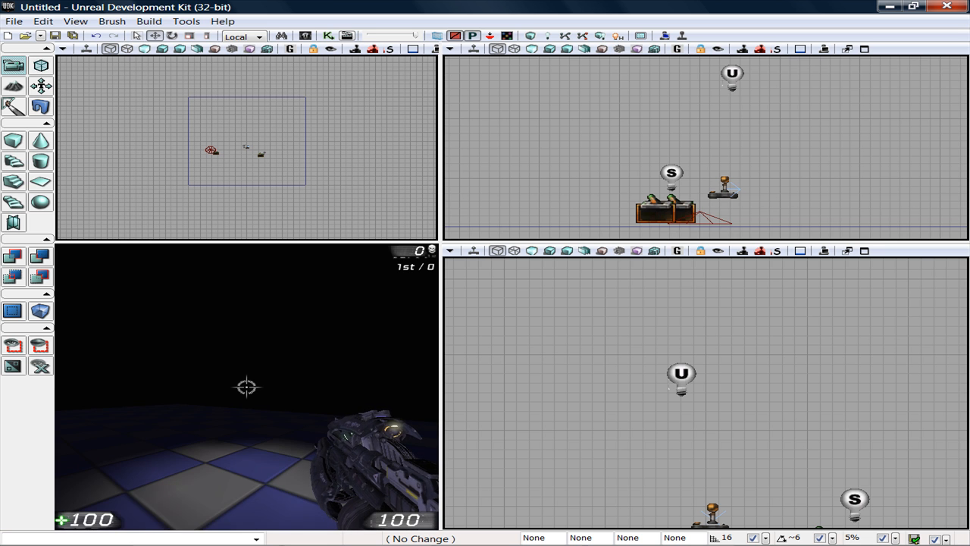
pyautogui.press('Escape')
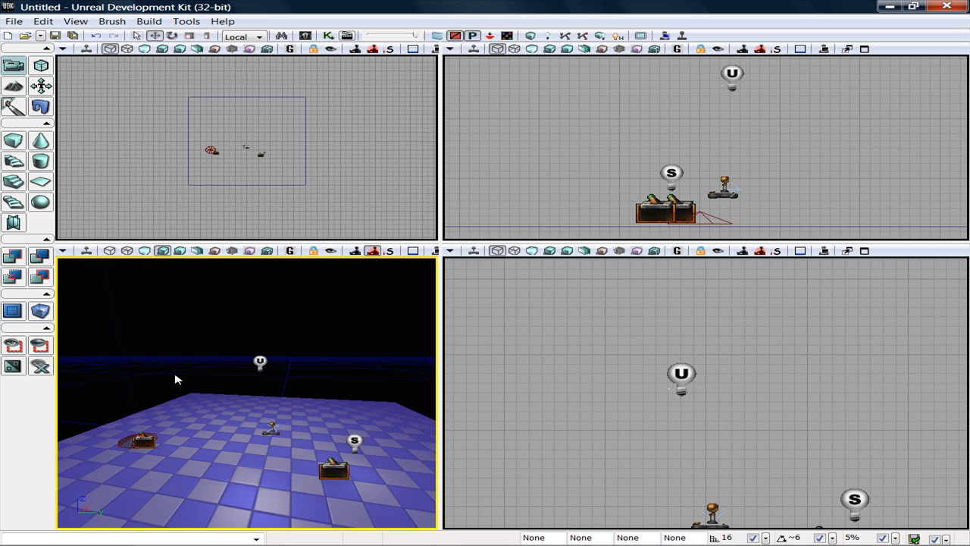